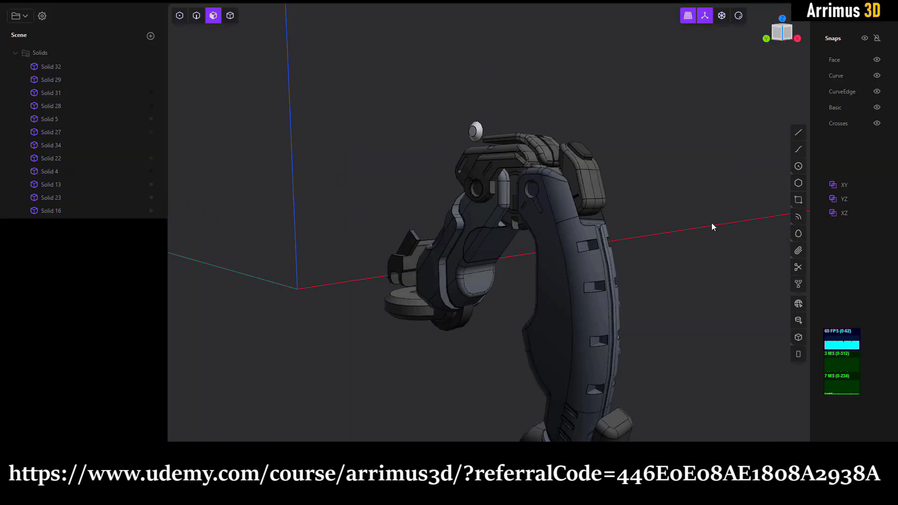
pyautogui.moveTo(711, 223); pyautogui.dragTo(549, 237, button='middle')
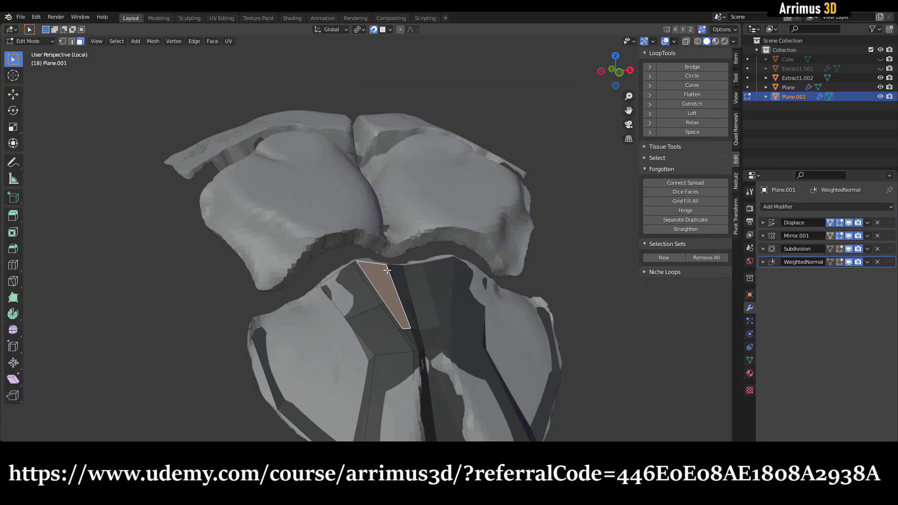
pyautogui.press('g')
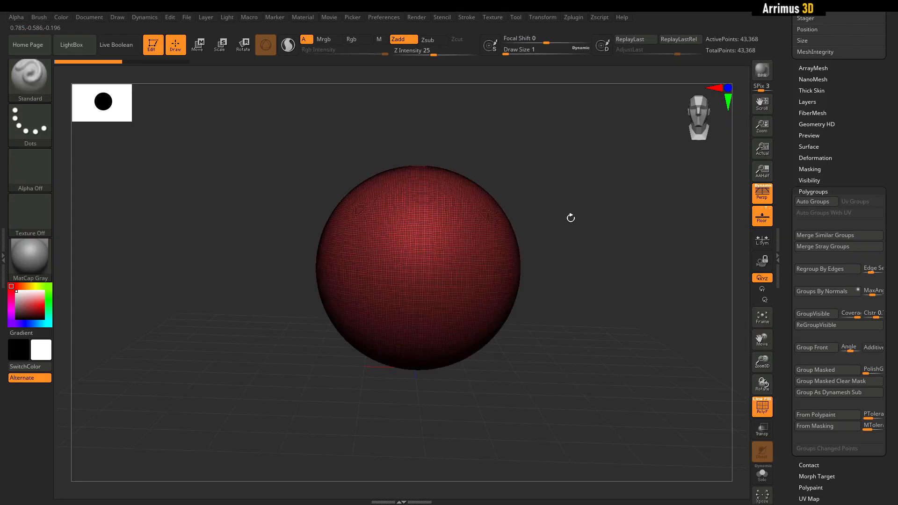
pyautogui.moveTo(571, 218); pyautogui.dragTo(579, 224)
pyautogui.scroll(10, 855, 122)
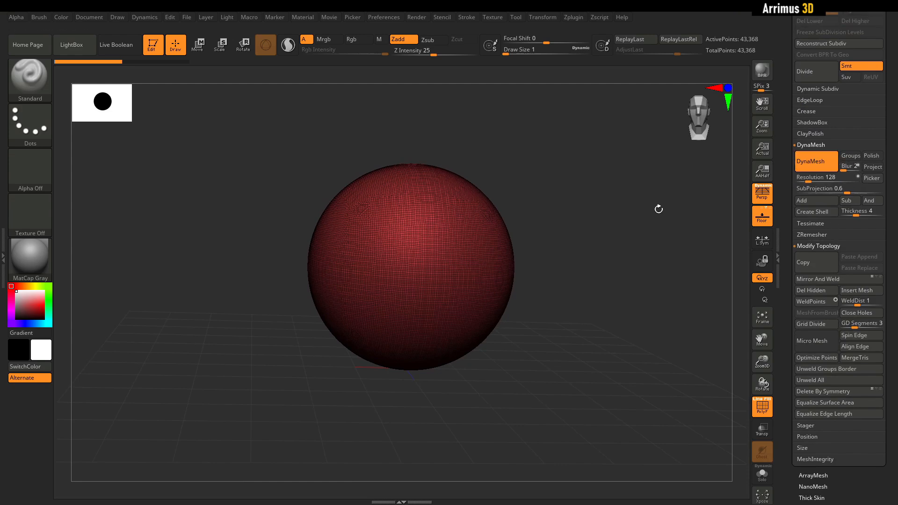
pyautogui.press(',')
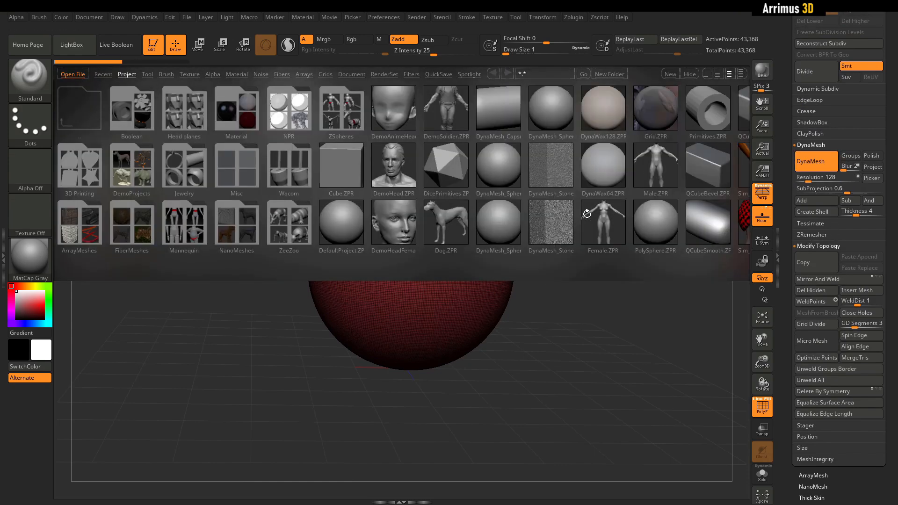
pyautogui.click(690, 73)
# Set the DynaMesh resolution to 16 and remesh the sphere to a coarser mesh.
pyautogui.moveTo(610, 192); pyautogui.dragTo(629, 218)
pyautogui.moveTo(618, 215); pyautogui.dragTo(623, 222)
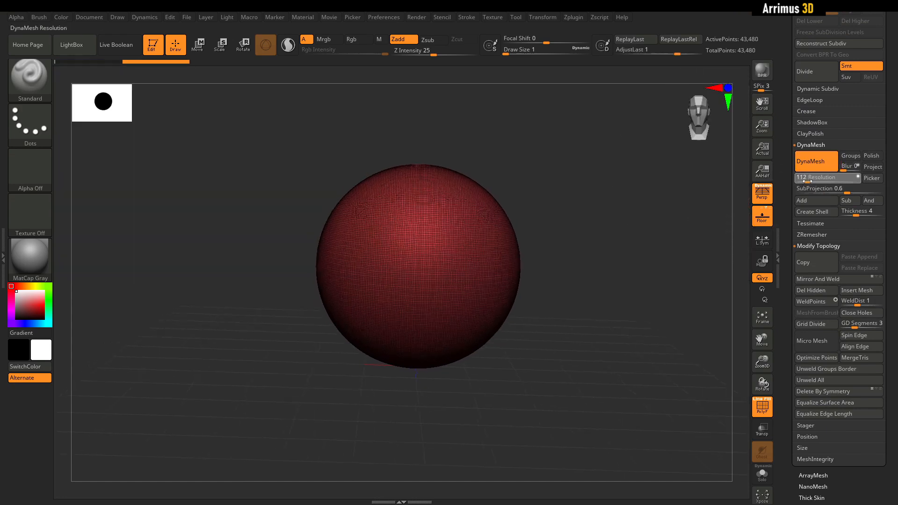
pyautogui.press('ctrl')
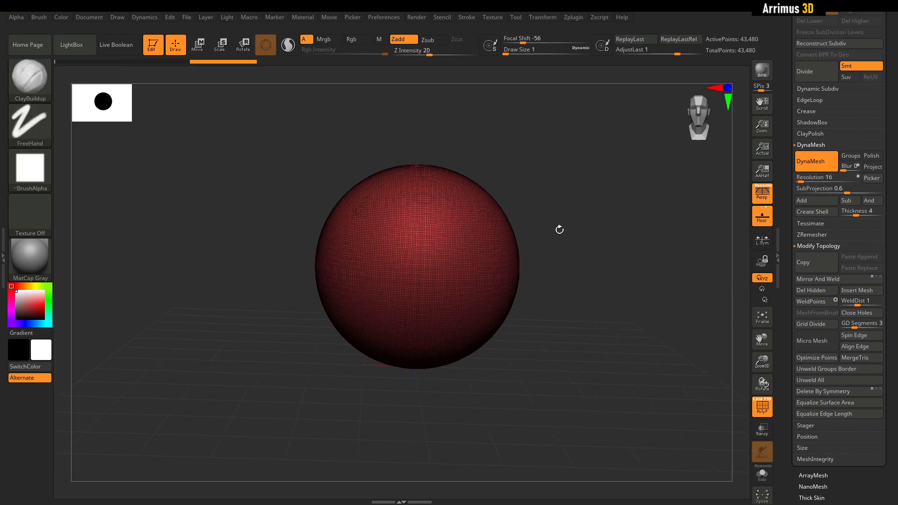
pyautogui.keyDown('ctrl'); pyautogui.moveTo(537, 200); pyautogui.dragTo(604, 243); pyautogui.keyUp('ctrl')
pyautogui.press('s')
pyautogui.moveTo(475, 258); pyautogui.dragTo(492, 263)
pyautogui.press('s')
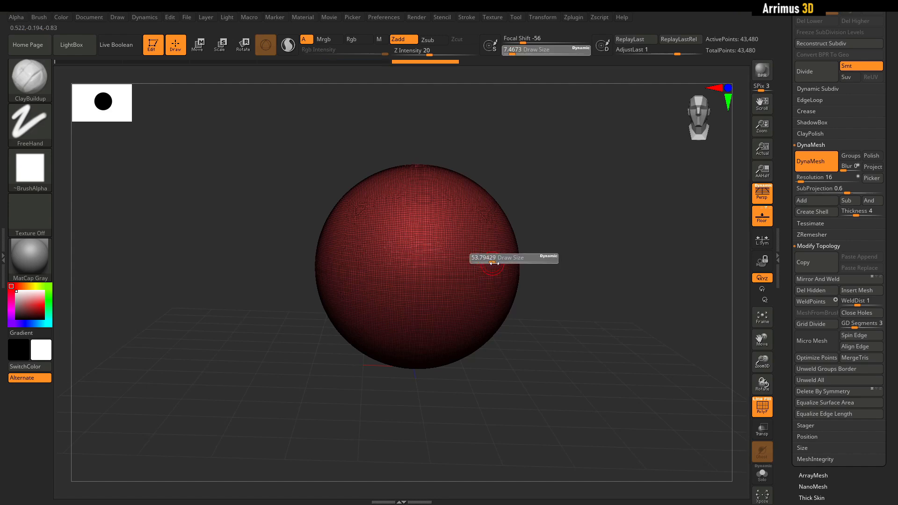
pyautogui.moveTo(554, 203)
pyautogui.keyDown('ctrl'); pyautogui.mouseDown()
pyautogui.moveTo(591, 203)
pyautogui.moveTo(608, 220)
pyautogui.moveTo(571, 226)
pyautogui.mouseUp(); pyautogui.keyUp('ctrl')
# Use the Move Topological brush at a draw size of about 753 to stretch the sphere's lower front into a snout-like point.
pyautogui.press('b')
pyautogui.press('m')
pyautogui.press('t')
pyautogui.press('s')
pyautogui.moveTo(438, 279)
pyautogui.mouseDown()
pyautogui.moveTo(468, 280)
pyautogui.moveTo(564, 327)
pyautogui.moveTo(584, 350)
pyautogui.mouseUp()
pyautogui.press('s')
pyautogui.moveTo(522, 305); pyautogui.dragTo(537, 305)
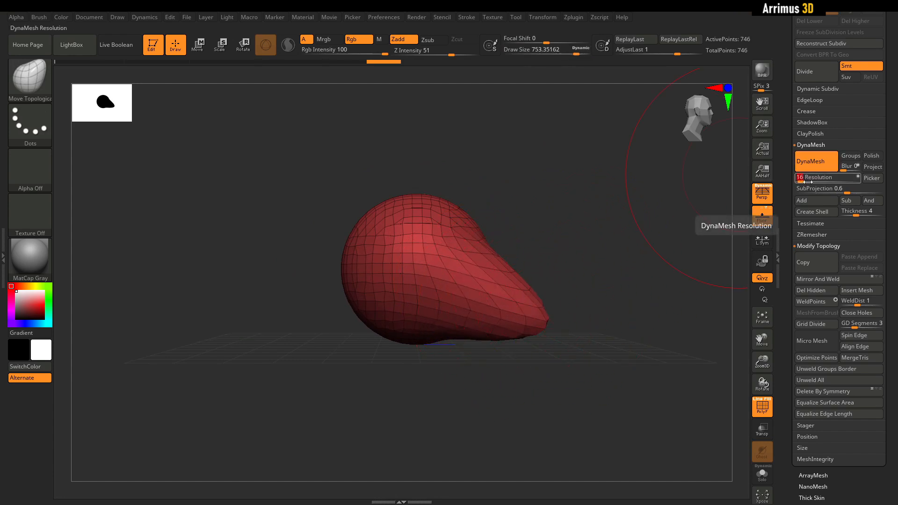
# Remesh at a DynaMesh resolution of 8 and pull the side profile into a long wedge with a flattened underside.
pyautogui.moveTo(625, 252); pyautogui.dragTo(522, 296)
pyautogui.keyDown('ctrl'); pyautogui.moveTo(578, 214); pyautogui.dragTo(573, 235); pyautogui.keyUp('ctrl')
pyautogui.moveTo(507, 278); pyautogui.dragTo(548, 313)
pyautogui.keyDown('alt'); pyautogui.moveTo(595, 275); pyautogui.dragTo(566, 251); pyautogui.keyUp('alt')
pyautogui.moveTo(413, 296); pyautogui.dragTo(415, 258)
pyautogui.moveTo(382, 233)
pyautogui.mouseDown()
pyautogui.moveTo(252, 261)
pyautogui.moveTo(426, 172)
pyautogui.mouseUp()
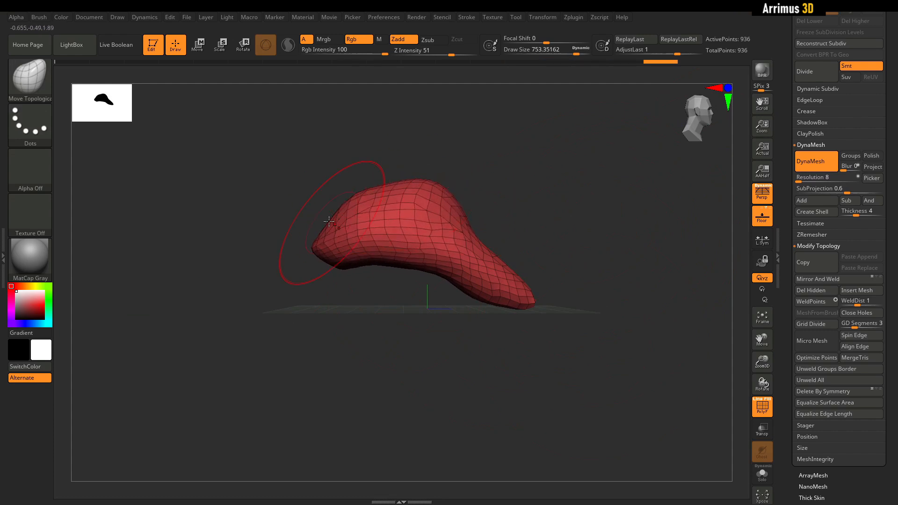
pyautogui.moveTo(333, 222); pyautogui.dragTo(318, 207)
pyautogui.moveTo(339, 262); pyautogui.dragTo(327, 283)
# Reshape the form's width and narrow end with Move Topological from other angles, and remesh it with DynaMesh.
pyautogui.moveTo(539, 201)
pyautogui.mouseDown()
pyautogui.moveTo(487, 211)
pyautogui.moveTo(481, 287)
pyautogui.moveTo(341, 381)
pyautogui.moveTo(361, 411)
pyautogui.mouseUp()
pyautogui.moveTo(469, 217); pyautogui.dragTo(540, 208)
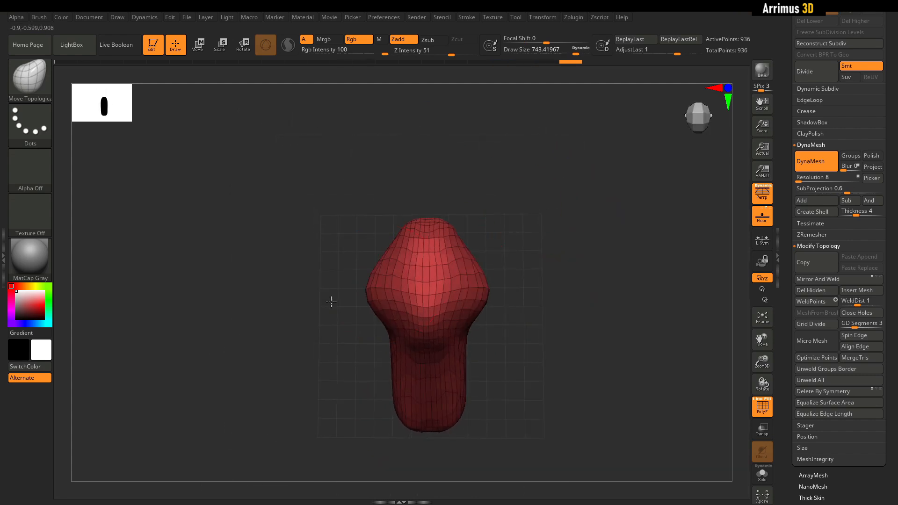
pyautogui.moveTo(393, 331)
pyautogui.mouseDown()
pyautogui.moveTo(365, 341)
pyautogui.moveTo(378, 371)
pyautogui.mouseUp()
pyautogui.press('s')
pyautogui.click(388, 342)
pyautogui.moveTo(401, 417); pyautogui.dragTo(413, 417)
pyautogui.moveTo(406, 417)
pyautogui.mouseDown()
pyautogui.moveTo(399, 417)
pyautogui.moveTo(409, 320)
pyautogui.mouseUp()
pyautogui.moveTo(393, 278); pyautogui.dragTo(524, 225)
pyautogui.moveTo(528, 343); pyautogui.dragTo(576, 271)
pyautogui.moveTo(520, 231)
pyautogui.keyDown('ctrl'); pyautogui.mouseDown()
pyautogui.moveTo(566, 265)
pyautogui.moveTo(532, 238)
pyautogui.moveTo(528, 251)
pyautogui.moveTo(567, 211)
pyautogui.mouseUp(); pyautogui.keyUp('ctrl')
# Hide the polyframe and flatten the form's side with the hPolish brush at a draw size of about 714.
pyautogui.press('b')
pyautogui.press('h')
pyautogui.press('p')
pyautogui.moveTo(470, 275)
pyautogui.keyDown('alt'); pyautogui.mouseDown()
pyautogui.moveTo(513, 241)
pyautogui.moveTo(523, 275)
pyautogui.mouseUp(); pyautogui.keyUp('alt')
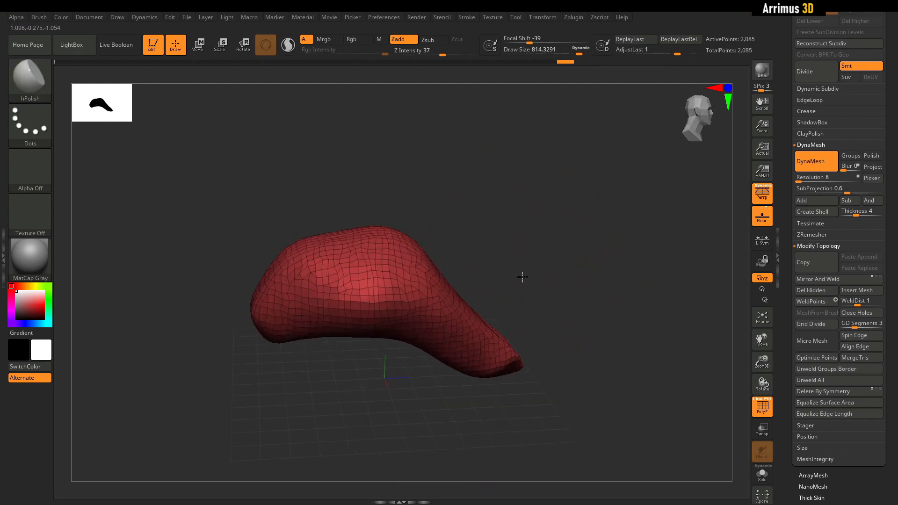
pyautogui.hotkey('shift', 'f')
pyautogui.press('s')
pyautogui.moveTo(352, 281); pyautogui.dragTo(348, 280)
pyautogui.moveTo(353, 277); pyautogui.dragTo(358, 270)
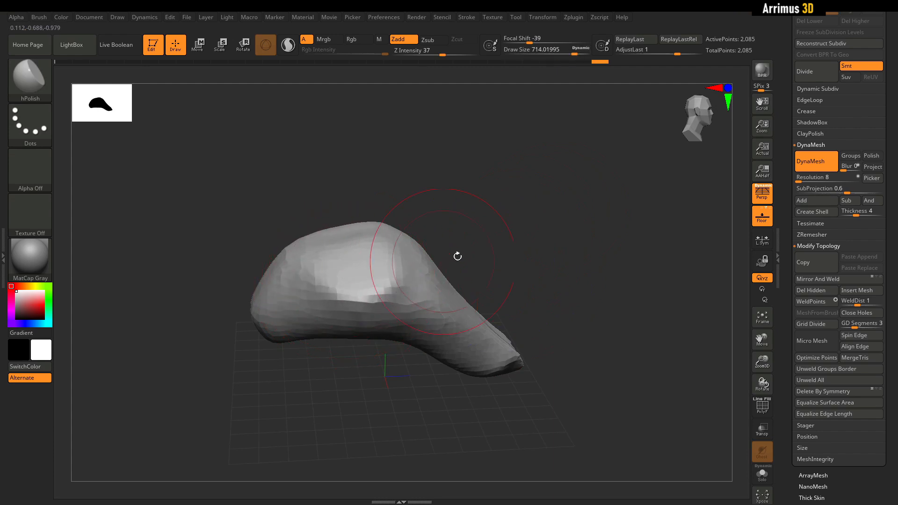
pyautogui.moveTo(443, 261); pyautogui.dragTo(442, 268)
pyautogui.moveTo(508, 314); pyautogui.dragTo(523, 335)
# Polish broad flat planes across the narrow end and upper side with hPolish.
pyautogui.moveTo(573, 299)
pyautogui.mouseDown()
pyautogui.moveTo(570, 337)
pyautogui.moveTo(580, 318)
pyautogui.mouseUp()
pyautogui.moveTo(605, 271); pyautogui.dragTo(608, 244)
pyautogui.moveTo(543, 348)
pyautogui.mouseDown()
pyautogui.moveTo(560, 368)
pyautogui.moveTo(461, 326)
pyautogui.mouseUp()
pyautogui.moveTo(574, 260); pyautogui.dragTo(576, 234)
pyautogui.moveTo(507, 304)
pyautogui.mouseDown()
pyautogui.moveTo(440, 283)
pyautogui.moveTo(398, 302)
pyautogui.mouseUp()
pyautogui.moveTo(448, 235); pyautogui.dragTo(386, 286)
pyautogui.moveTo(461, 145); pyautogui.dragTo(487, 136)
# Sharpen the ridge along the form's side with the Pinch brush at a draw size of about 365.
pyautogui.press('b')
pyautogui.press('p')
pyautogui.press('i')
pyautogui.press('s')
pyautogui.moveTo(344, 260)
pyautogui.mouseDown()
pyautogui.moveTo(324, 258)
pyautogui.moveTo(298, 356)
pyautogui.mouseUp()
pyautogui.moveTo(553, 212); pyautogui.dragTo(514, 213)
# Turn off DynaMesh and subdivide the mesh once.
pyautogui.click(814, 167)
pyautogui.moveTo(617, 225)
pyautogui.mouseDown()
pyautogui.moveTo(599, 234)
pyautogui.moveTo(611, 235)
pyautogui.mouseUp()
pyautogui.hotkey('shift', 'f')
pyautogui.hotkey('shift', 'f')
pyautogui.keyDown('ctrl'); pyautogui.click(613, 231); pyautogui.keyUp('ctrl')
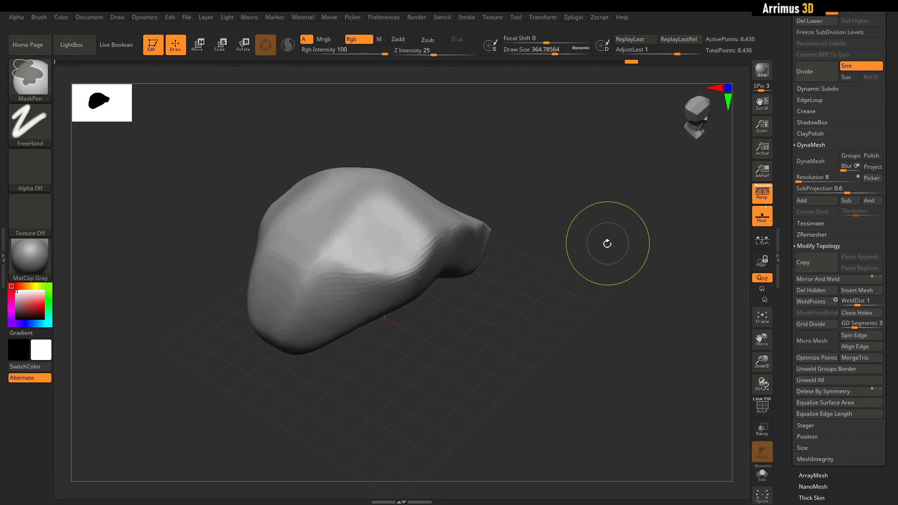
# Pinch the border below the side plane into a crisper ridge at a draw size of about 324.
pyautogui.press('s')
pyautogui.moveTo(432, 245); pyautogui.dragTo(406, 271)
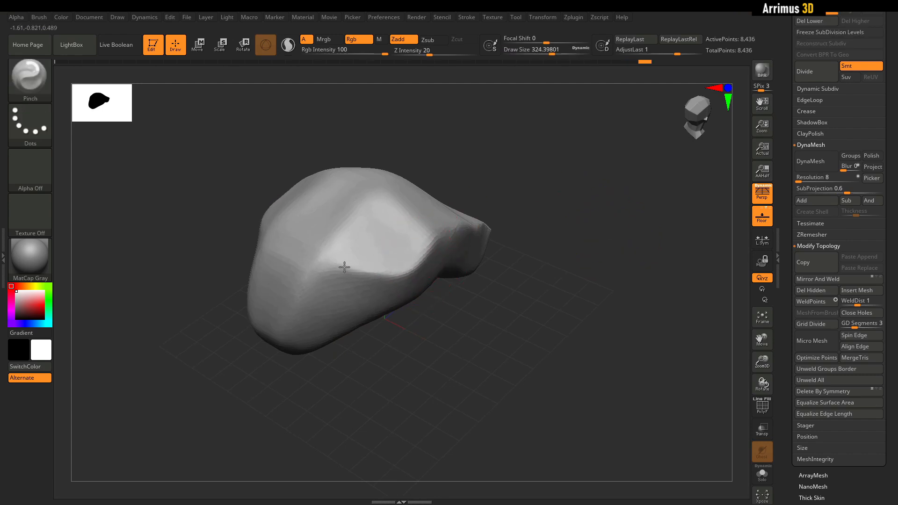
pyautogui.moveTo(603, 202)
pyautogui.mouseDown()
pyautogui.moveTo(599, 243)
pyautogui.moveTo(552, 225)
pyautogui.mouseUp()
# Flatten the rounded front of the form with the hPolish brush at a draw size of about 379.
pyautogui.press('s')
pyautogui.click(381, 183)
pyautogui.press('b')
pyautogui.press('h')
pyautogui.press('p')
pyautogui.moveTo(332, 199); pyautogui.dragTo(286, 252)
pyautogui.moveTo(561, 290); pyautogui.dragTo(552, 229)
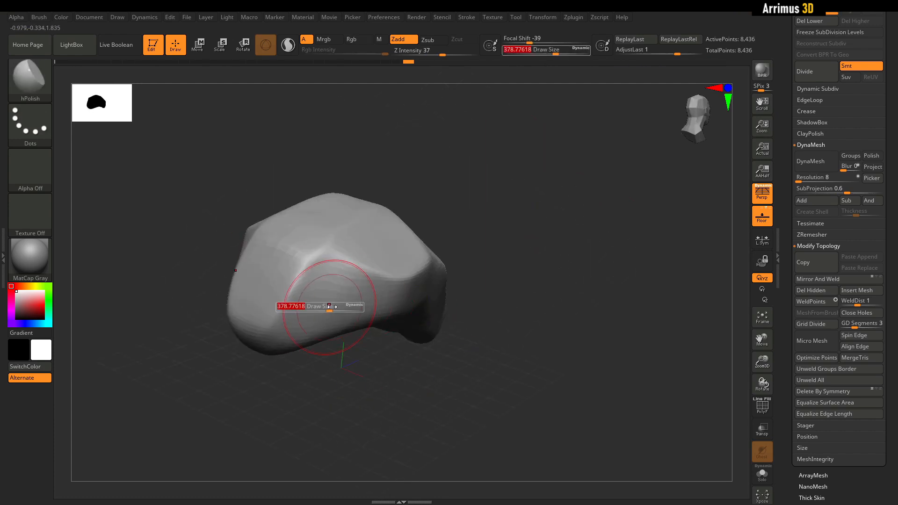
# Cut further flat facets across the top, side and lower edge with hPolish.
pyautogui.moveTo(270, 274); pyautogui.dragTo(286, 255)
pyautogui.moveTo(383, 163); pyautogui.dragTo(520, 142)
pyautogui.moveTo(299, 213)
pyautogui.mouseDown()
pyautogui.moveTo(236, 244)
pyautogui.moveTo(388, 203)
pyautogui.mouseUp()
pyautogui.moveTo(357, 228); pyautogui.dragTo(360, 212, button='right')
pyautogui.moveTo(277, 239)
pyautogui.mouseDown()
pyautogui.moveTo(346, 225)
pyautogui.moveTo(456, 295)
pyautogui.moveTo(473, 337)
pyautogui.mouseUp()
pyautogui.moveTo(493, 299); pyautogui.dragTo(495, 281, button='right')
pyautogui.moveTo(407, 334)
pyautogui.mouseDown()
pyautogui.moveTo(421, 306)
pyautogui.moveTo(415, 237)
pyautogui.mouseUp()
pyautogui.moveTo(521, 161)
pyautogui.mouseDown()
pyautogui.moveTo(494, 195)
pyautogui.moveTo(523, 227)
pyautogui.moveTo(379, 208)
pyautogui.moveTo(487, 181)
pyautogui.mouseUp()
# Adjust the lower side edge with Move Topological and flatten that area with hPolish.
pyautogui.press('b')
pyautogui.press('m')
pyautogui.press('t')
pyautogui.moveTo(290, 261); pyautogui.dragTo(275, 267)
pyautogui.press('b')
pyautogui.press('h')
pyautogui.press('p')
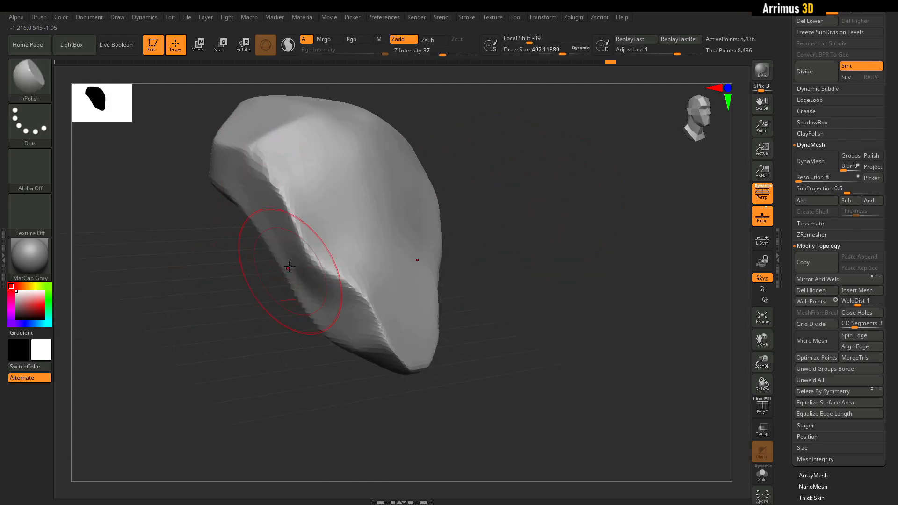
pyautogui.moveTo(450, 253)
pyautogui.mouseDown()
pyautogui.moveTo(520, 212)
pyautogui.moveTo(407, 253)
pyautogui.moveTo(349, 305)
pyautogui.moveTo(429, 184)
pyautogui.moveTo(331, 341)
pyautogui.moveTo(201, 351)
pyautogui.moveTo(407, 197)
pyautogui.moveTo(479, 171)
pyautogui.moveTo(459, 167)
pyautogui.moveTo(475, 174)
pyautogui.moveTo(413, 187)
pyautogui.mouseUp()
# Subdivide the mesh again and sharpen the lower side ridge with the Pinch brush at a draw size of about 305.
pyautogui.press('b')
pyautogui.press('p')
pyautogui.press('i')
pyautogui.hotkey('ctrl', 'd')
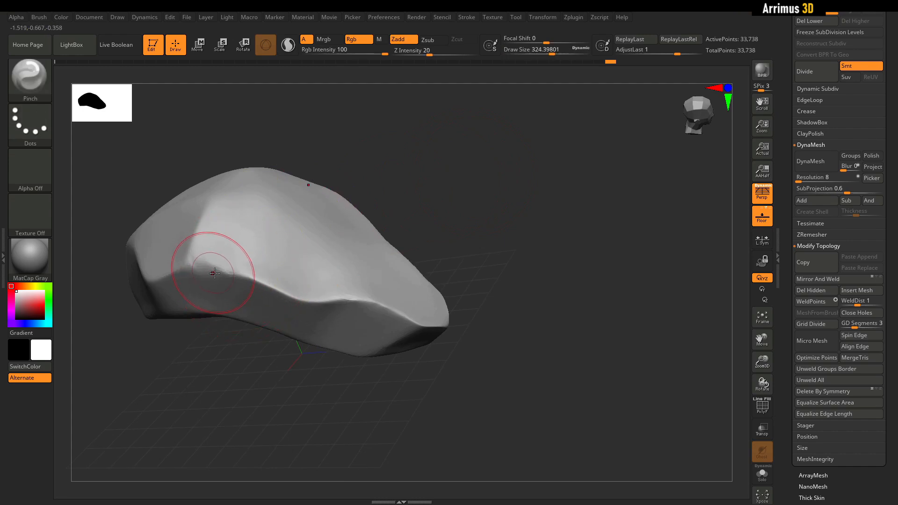
pyautogui.moveTo(239, 277); pyautogui.dragTo(268, 283)
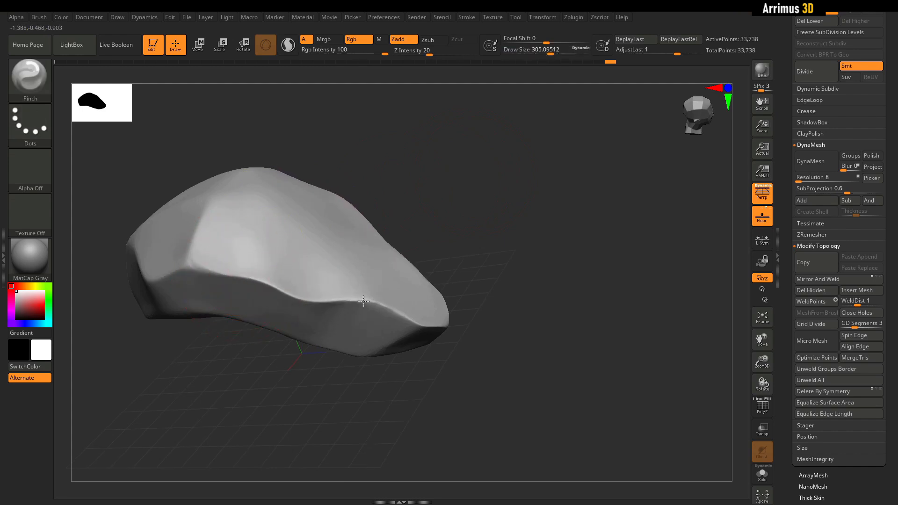
pyautogui.moveTo(435, 315)
pyautogui.mouseDown()
pyautogui.moveTo(462, 217)
pyautogui.moveTo(512, 229)
pyautogui.moveTo(372, 230)
pyautogui.mouseUp()
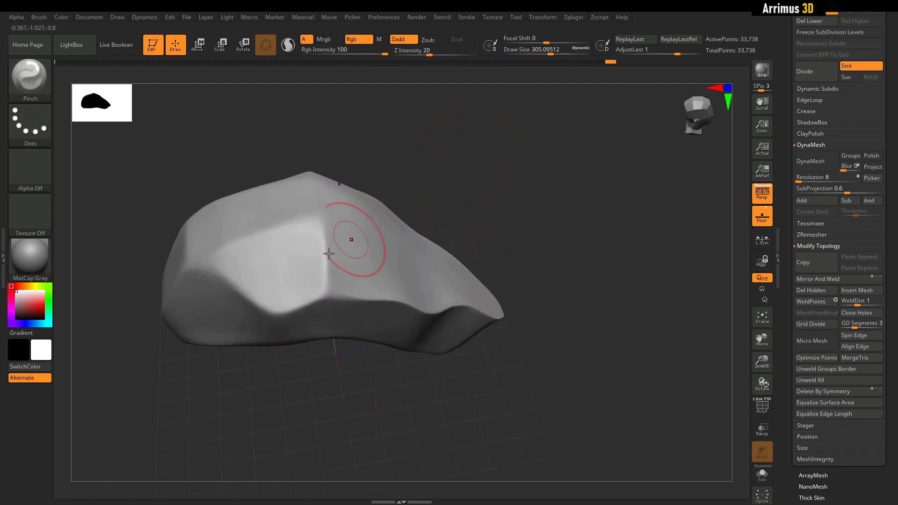
# Pinch the borders between the side and upper facets at a draw size of about 207.
pyautogui.moveTo(323, 248)
pyautogui.mouseDown()
pyautogui.moveTo(360, 187)
pyautogui.moveTo(370, 239)
pyautogui.mouseUp()
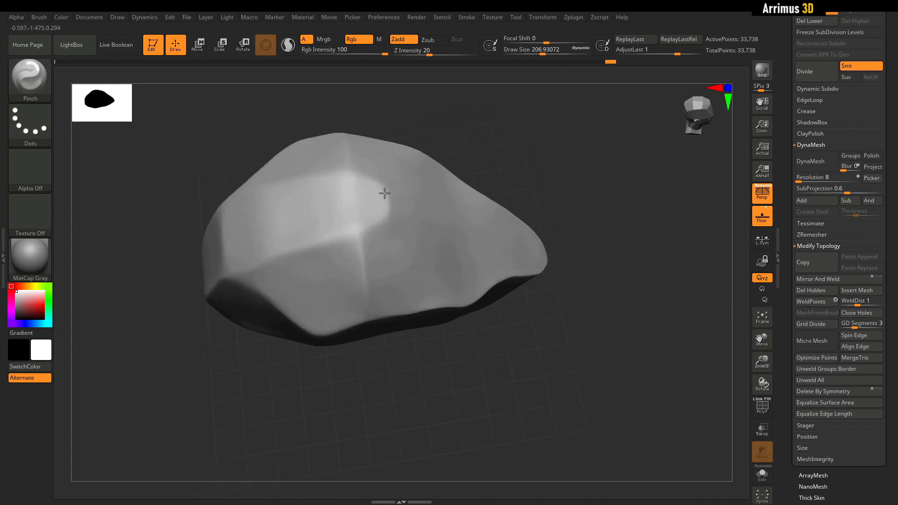
pyautogui.moveTo(425, 157)
pyautogui.mouseDown()
pyautogui.moveTo(457, 108)
pyautogui.moveTo(424, 154)
pyautogui.moveTo(482, 129)
pyautogui.moveTo(325, 242)
pyautogui.mouseUp()
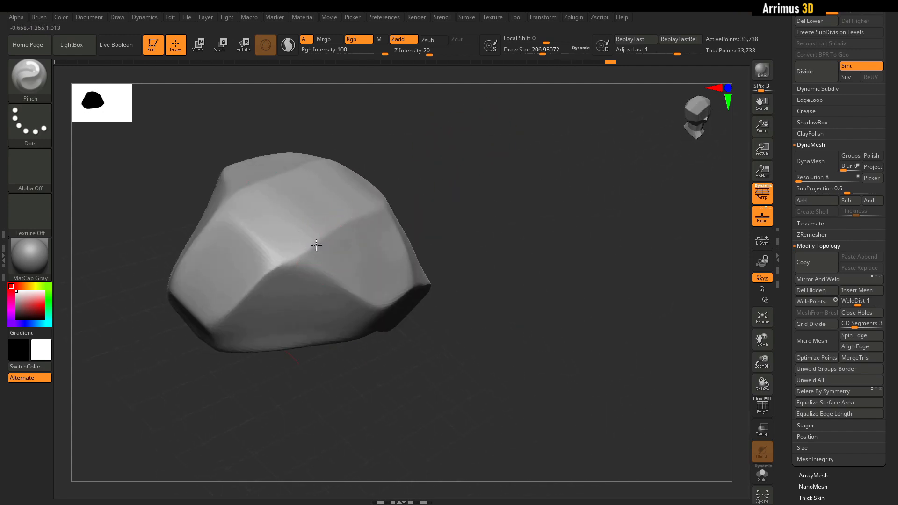
pyautogui.moveTo(234, 220); pyautogui.dragTo(353, 196)
# Try to smooth the corner where the upper and front facets meet, enlarging the draw size to about 533.
pyautogui.press('s')
pyautogui.moveTo(323, 242); pyautogui.dragTo(326, 242)
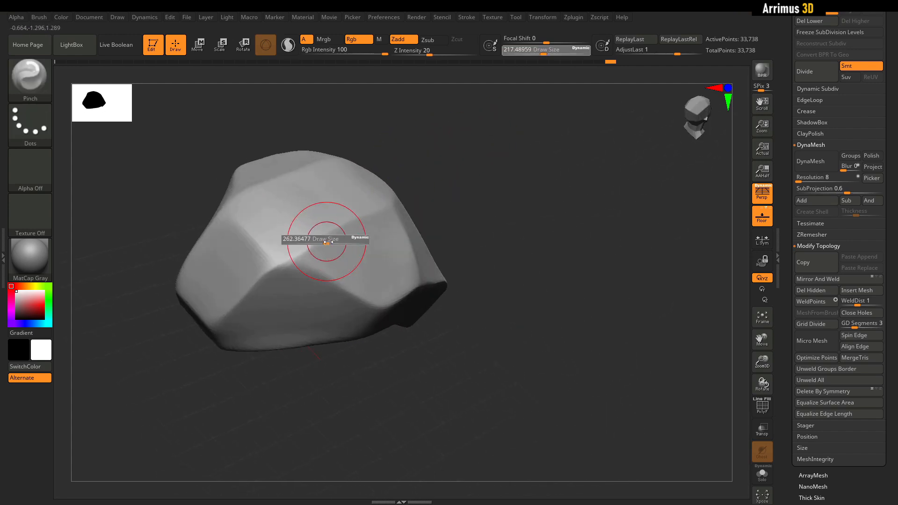
pyautogui.moveTo(278, 262)
pyautogui.keyDown('shift'); pyautogui.mouseDown()
pyautogui.moveTo(317, 237)
pyautogui.moveTo(349, 237)
pyautogui.mouseUp(); pyautogui.keyUp('shift')
pyautogui.press('s')
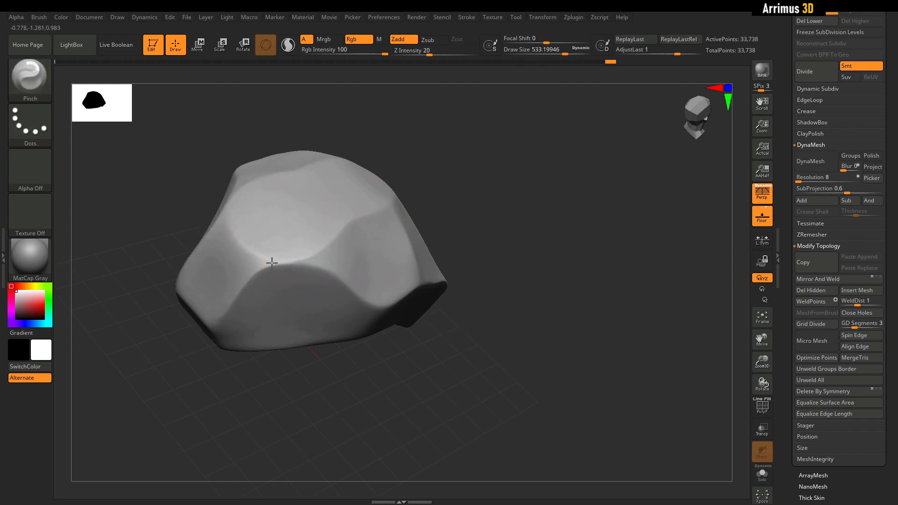
pyautogui.moveTo(431, 145)
pyautogui.mouseDown()
pyautogui.moveTo(425, 181)
pyautogui.moveTo(423, 159)
pyautogui.mouseUp()
pyautogui.keyDown('shift'); pyautogui.moveTo(281, 230); pyautogui.dragTo(252, 201); pyautogui.keyUp('shift')
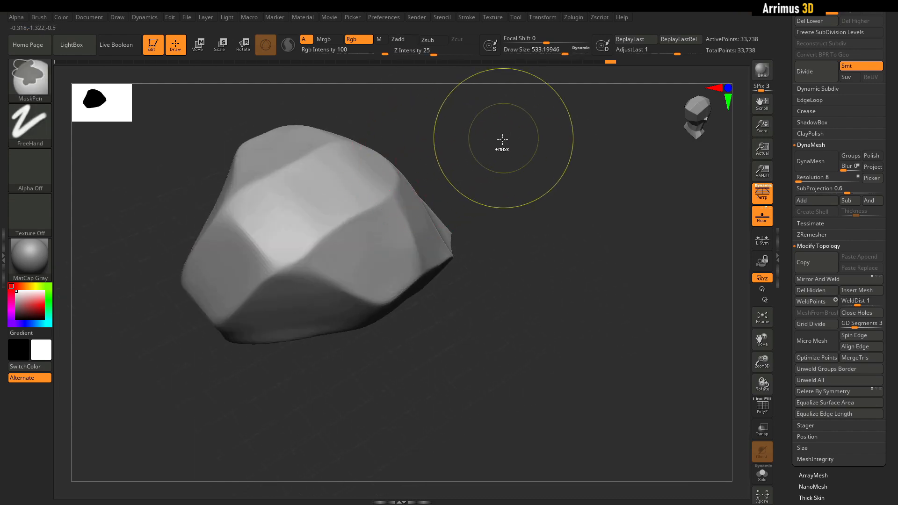
# Reduce the brush size and pinch the ridges between the front facets.
pyautogui.moveTo(504, 136); pyautogui.dragTo(486, 152)
pyautogui.moveTo(331, 249); pyautogui.dragTo(287, 263)
pyautogui.moveTo(453, 171)
pyautogui.mouseDown()
pyautogui.moveTo(472, 177)
pyautogui.moveTo(450, 174)
pyautogui.mouseUp()
pyautogui.press('s')
pyautogui.moveTo(271, 263); pyautogui.dragTo(255, 263)
pyautogui.moveTo(441, 187); pyautogui.dragTo(491, 170)
pyautogui.moveTo(253, 247); pyautogui.dragTo(220, 298)
# Pinch the front lower edge and the underside's rim at a draw size of about 245.
pyautogui.moveTo(421, 201); pyautogui.dragTo(449, 201)
pyautogui.press('s')
pyautogui.moveTo(237, 296); pyautogui.dragTo(242, 297)
pyautogui.moveTo(164, 302)
pyautogui.mouseDown()
pyautogui.moveTo(257, 308)
pyautogui.moveTo(287, 328)
pyautogui.mouseUp()
pyautogui.moveTo(437, 206)
pyautogui.mouseDown()
pyautogui.moveTo(417, 208)
pyautogui.moveTo(419, 222)
pyautogui.mouseUp()
pyautogui.moveTo(452, 167)
pyautogui.mouseDown()
pyautogui.moveTo(443, 170)
pyautogui.moveTo(435, 133)
pyautogui.mouseUp()
pyautogui.moveTo(325, 250)
pyautogui.mouseDown()
pyautogui.moveTo(283, 219)
pyautogui.moveTo(311, 253)
pyautogui.mouseUp()
pyautogui.moveTo(456, 262)
pyautogui.keyDown('alt'); pyautogui.mouseDown()
pyautogui.moveTo(459, 228)
pyautogui.moveTo(439, 221)
pyautogui.moveTo(305, 337)
pyautogui.mouseUp(); pyautogui.keyUp('alt')
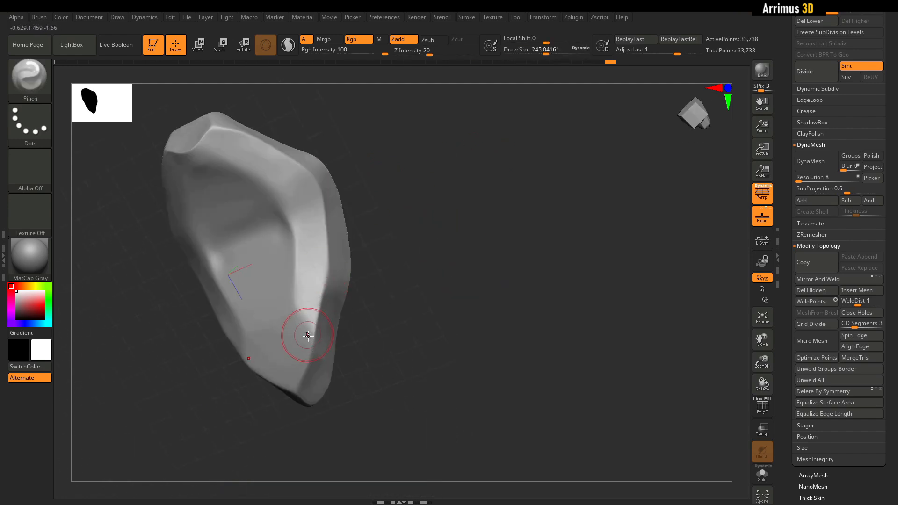
pyautogui.moveTo(268, 200); pyautogui.dragTo(284, 210)
pyautogui.moveTo(299, 136)
pyautogui.mouseDown()
pyautogui.moveTo(395, 154)
pyautogui.moveTo(481, 231)
pyautogui.moveTo(473, 270)
pyautogui.mouseUp()
# Switch to the Flatten brush and show the polyframe on the mesh.
pyautogui.press('b')
pyautogui.press('f')
pyautogui.press('l')
pyautogui.hotkey('shift', 'f')
pyautogui.hotkey('shift', 'f')
pyautogui.hotkey('shift', 'f')
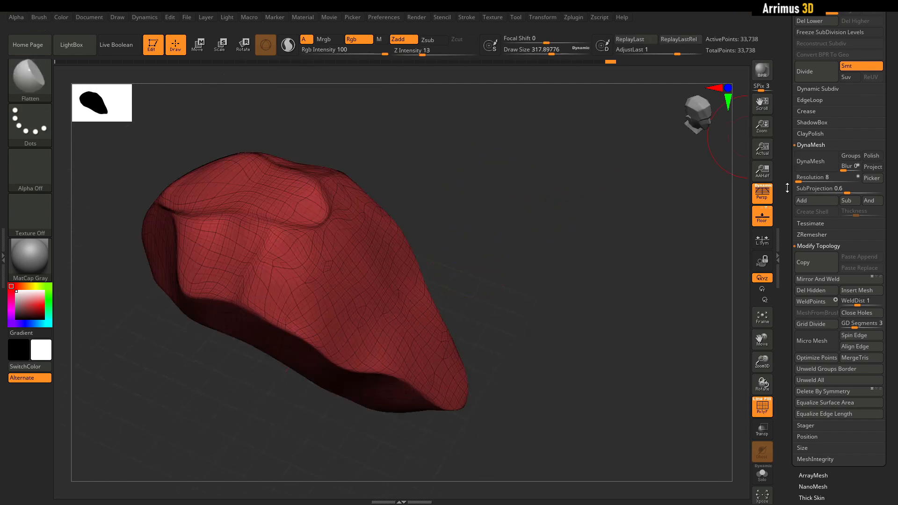
# Run ZRemesher with DetectEdges enabled and a target polygons count of 0.1.
pyautogui.click(811, 235)
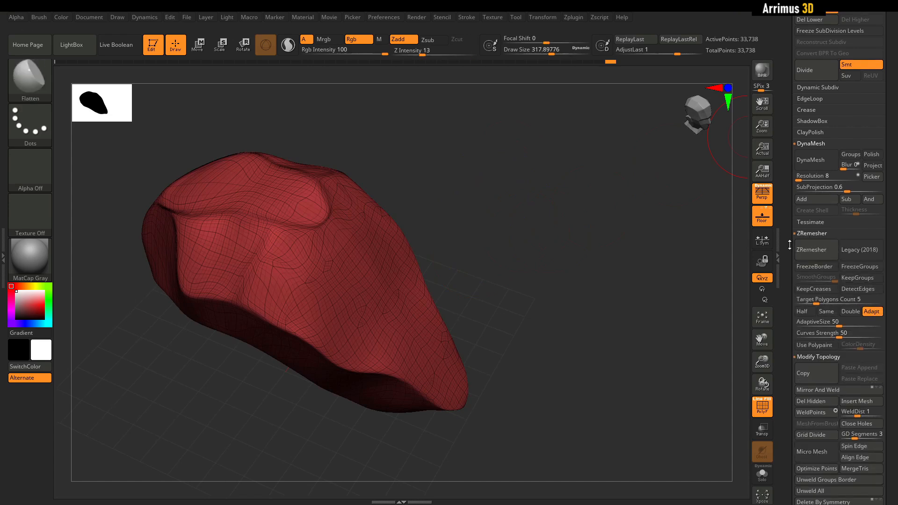
pyautogui.moveTo(644, 244); pyautogui.dragTo(785, 224)
pyautogui.click(857, 207)
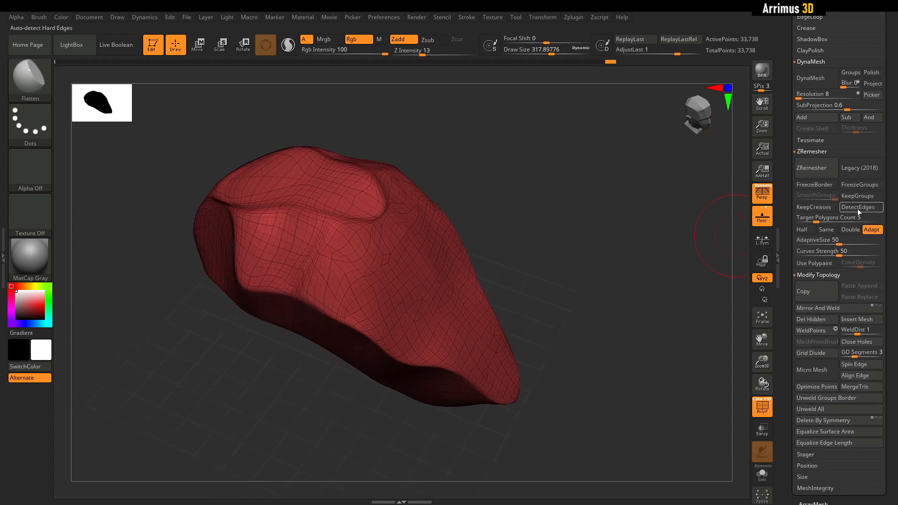
pyautogui.click(816, 219)
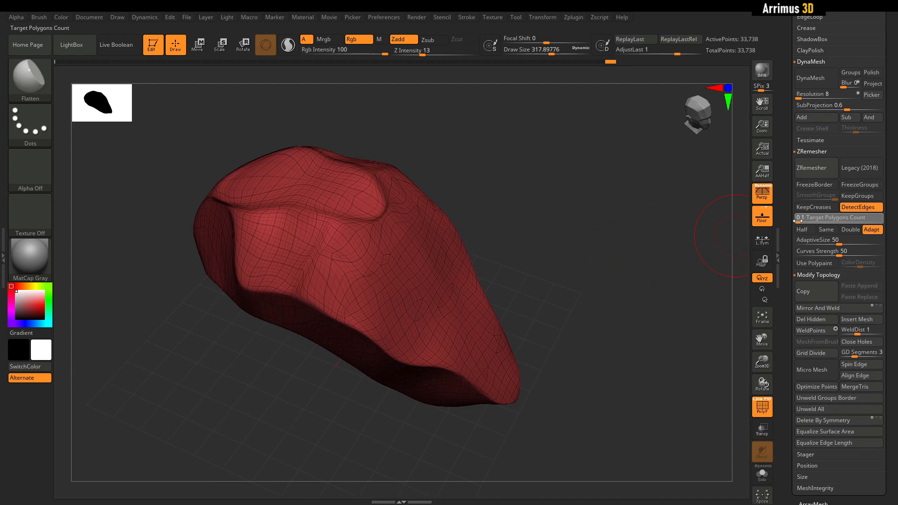
pyautogui.press('Return')
pyautogui.click(819, 169)
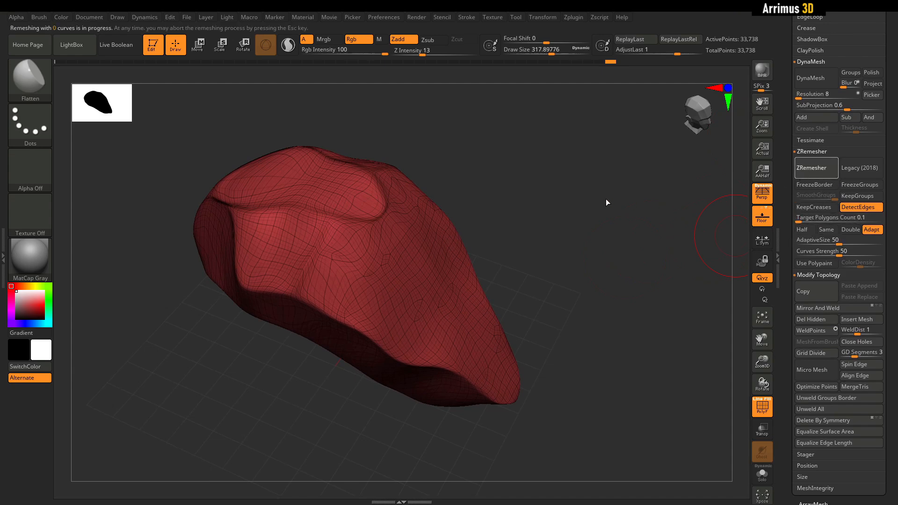
pyautogui.moveTo(533, 243); pyautogui.dragTo(591, 224)
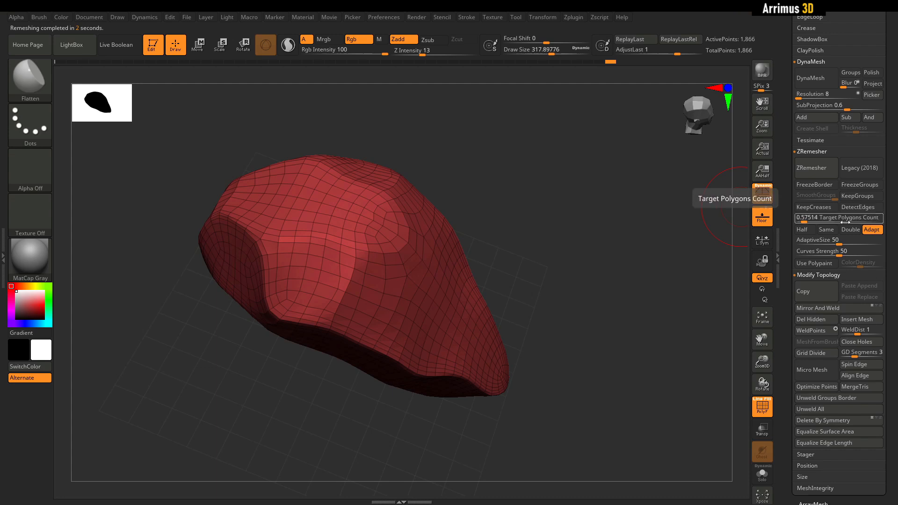
# Subdivide the remeshed form twice.
pyautogui.moveTo(632, 252)
pyautogui.mouseDown()
pyautogui.moveTo(625, 241)
pyautogui.moveTo(606, 265)
pyautogui.moveTo(654, 261)
pyautogui.moveTo(620, 277)
pyautogui.moveTo(634, 217)
pyautogui.moveTo(616, 282)
pyautogui.moveTo(641, 267)
pyautogui.moveTo(646, 295)
pyautogui.moveTo(599, 192)
pyautogui.mouseUp()
pyautogui.hotkey('ctrl', 'd')
pyautogui.hotkey('ctrl', 'd')
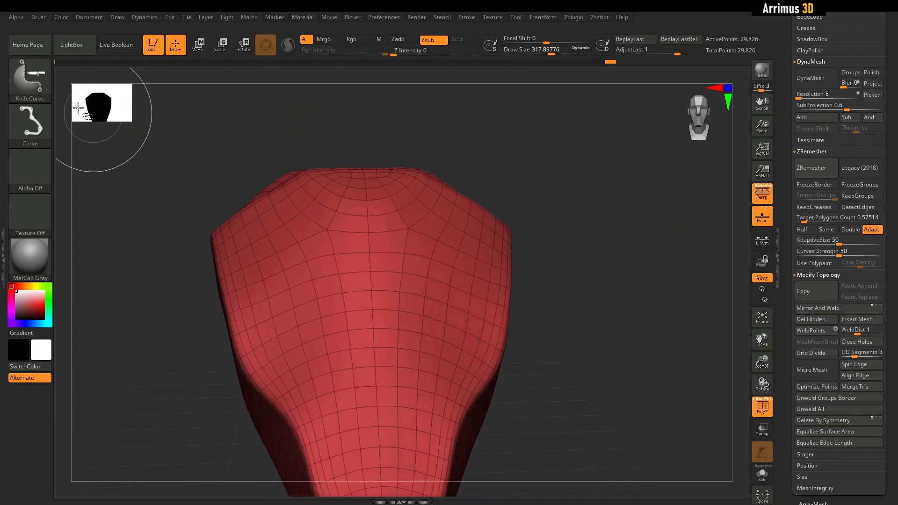
# Choose SelectRect as the selection brush in place of KnifeCurve.
pyautogui.keyDown('ctrl'); pyautogui.keyDown('shift'); pyautogui.click(47, 98); pyautogui.keyUp('shift'); pyautogui.keyUp('ctrl')
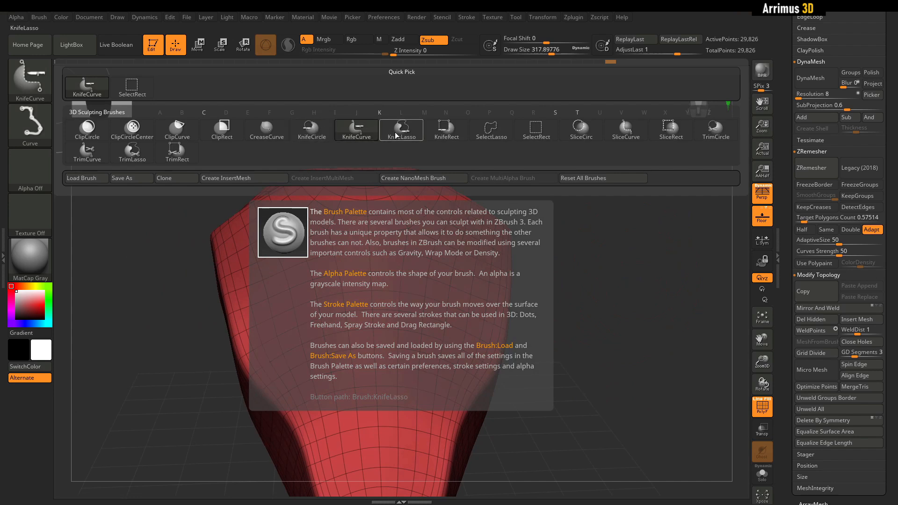
pyautogui.click(536, 128)
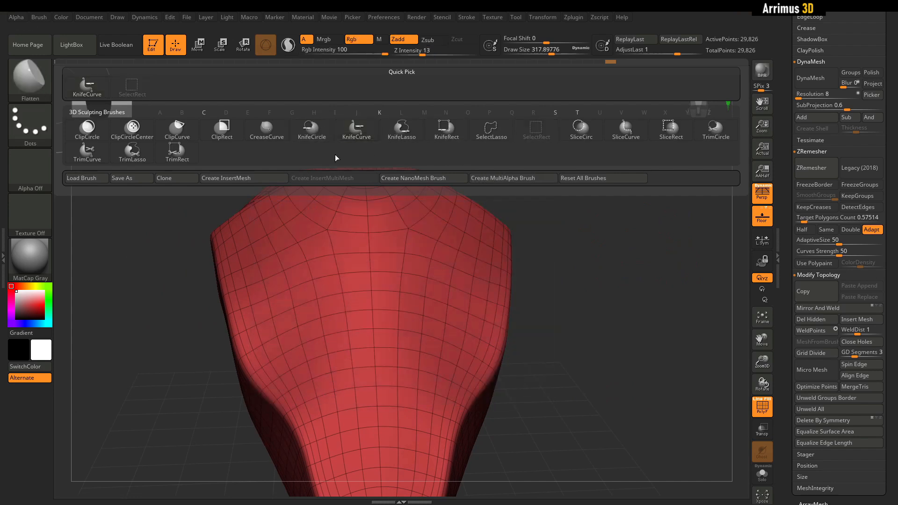
# Delete the lower subdivision levels of the mesh.
pyautogui.moveTo(552, 328)
pyautogui.mouseDown()
pyautogui.moveTo(588, 297)
pyautogui.moveTo(622, 220)
pyautogui.moveTo(736, 115)
pyautogui.mouseUp()
pyautogui.moveTo(789, 88); pyautogui.dragTo(784, 149)
pyautogui.click(818, 85)
# Try a KnifeCurve slice with rounded and angled bends across the upper body, and bring the whole mesh back into view.
pyautogui.moveTo(679, 140)
pyautogui.mouseDown()
pyautogui.moveTo(623, 150)
pyautogui.moveTo(572, 200)
pyautogui.moveTo(598, 141)
pyautogui.moveTo(628, 205)
pyautogui.moveTo(608, 203)
pyautogui.moveTo(630, 212)
pyautogui.moveTo(572, 195)
pyautogui.mouseUp()
pyautogui.hotkey('ctrl', 'shift')
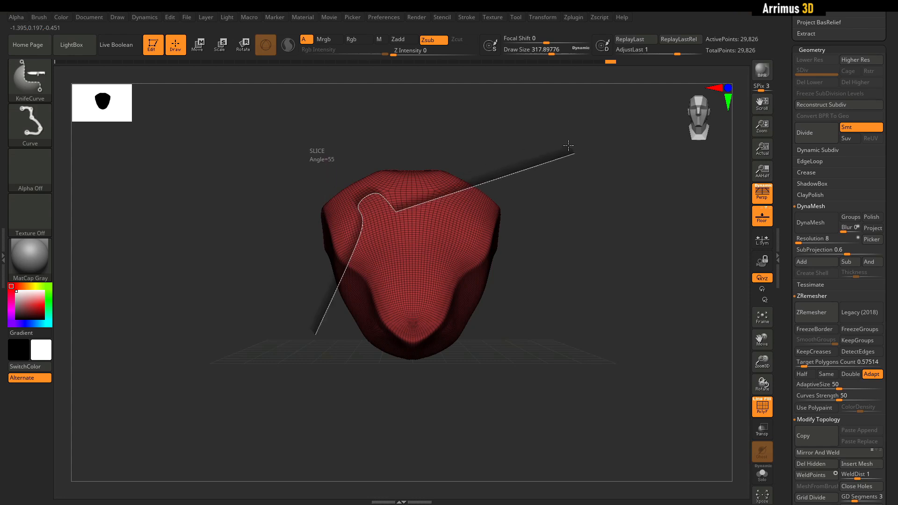
pyautogui.moveTo(571, 155)
pyautogui.mouseDown()
pyautogui.moveTo(534, 176)
pyautogui.moveTo(566, 165)
pyautogui.mouseUp()
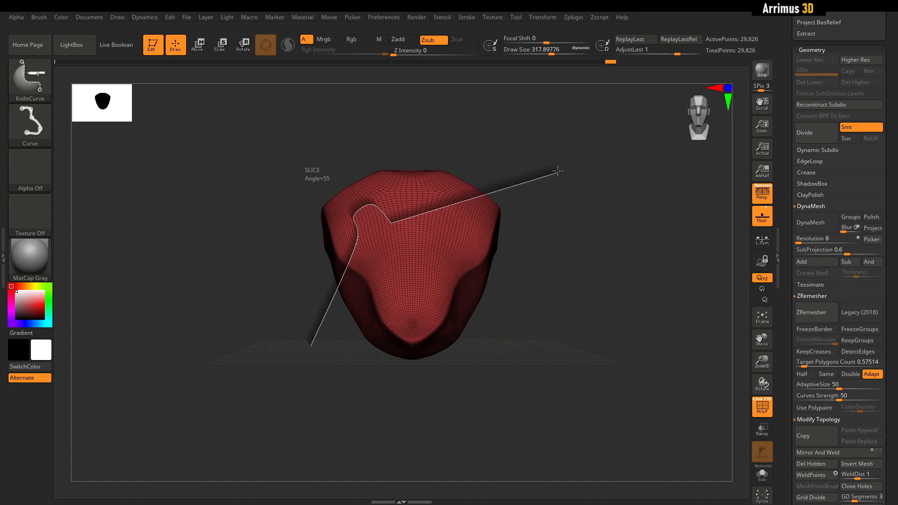
pyautogui.moveTo(557, 171); pyautogui.dragTo(387, 149)
pyautogui.moveTo(524, 155); pyautogui.dragTo(543, 161)
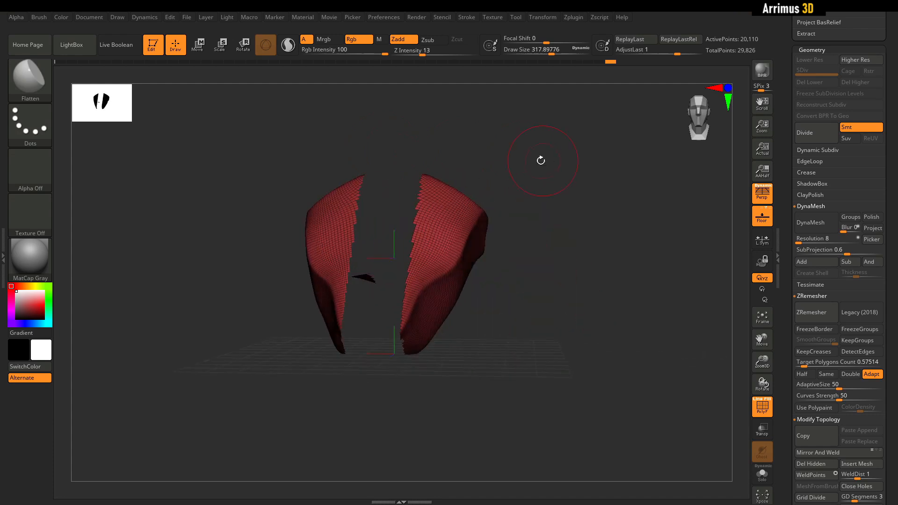
pyautogui.keyDown('ctrl'); pyautogui.keyDown('shift'); pyautogui.click(543, 161); pyautogui.keyUp('shift'); pyautogui.keyUp('ctrl')
# Try cutting a stepped, notched profile off the upper body symmetrically with KnifeCurve, and undo it.
pyautogui.moveTo(262, 269)
pyautogui.mouseDown()
pyautogui.moveTo(286, 292)
pyautogui.moveTo(358, 226)
pyautogui.mouseUp()
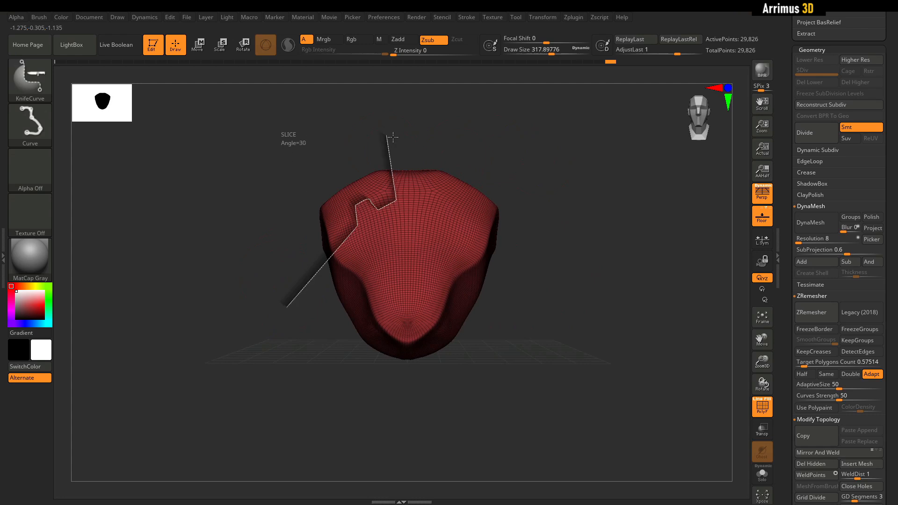
pyautogui.keyDown('ctrl'); pyautogui.keyDown('shift'); pyautogui.moveTo(399, 137); pyautogui.dragTo(407, 132); pyautogui.keyUp('shift'); pyautogui.keyUp('ctrl')
pyautogui.moveTo(480, 142); pyautogui.dragTo(312, 204)
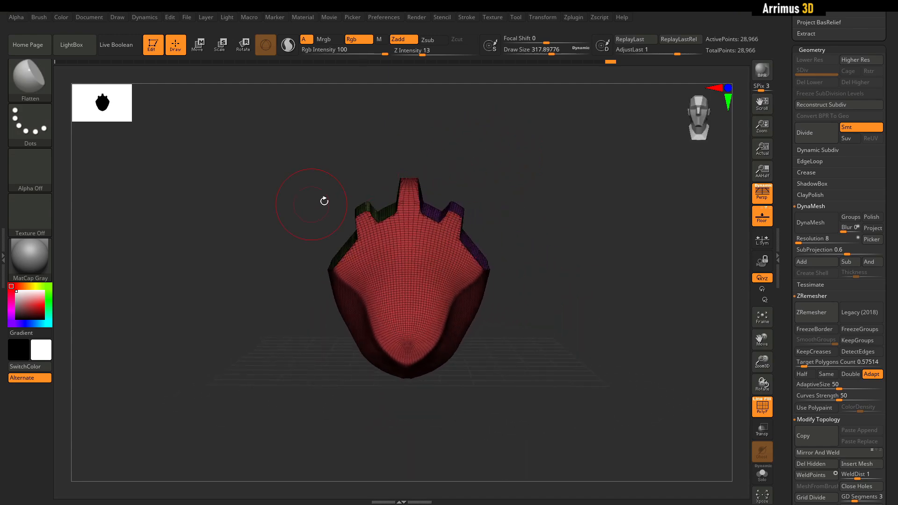
pyautogui.moveTo(425, 175); pyautogui.dragTo(442, 119)
pyautogui.hotkey('ctrl', 'z')
pyautogui.hotkey('ctrl', 'z')
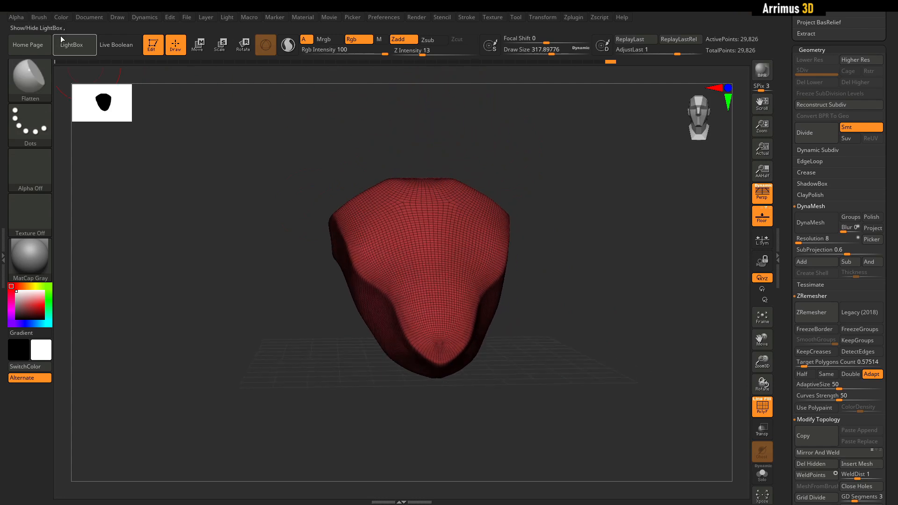
# Enable the BRadius clip modifier for the KnifeCurve brush.
pyautogui.click(39, 17)
pyautogui.scroll(-3, 100, 289)
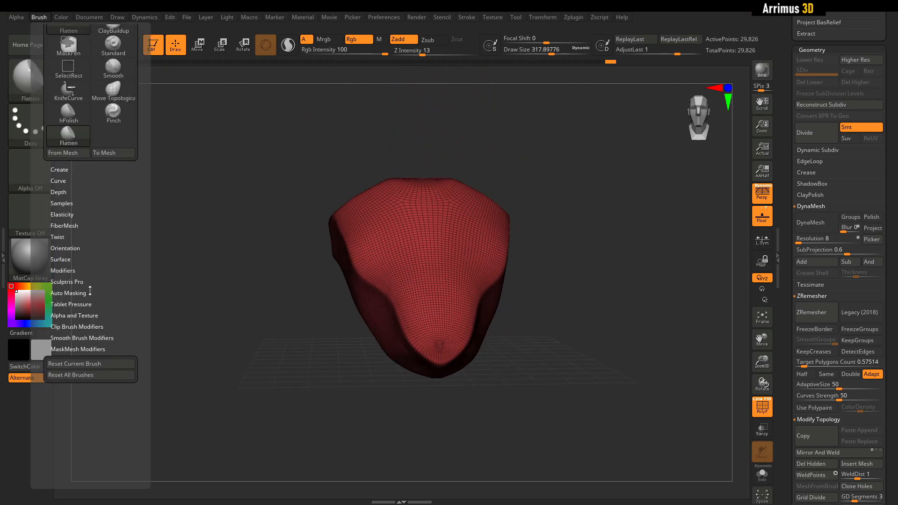
pyautogui.press('shift')
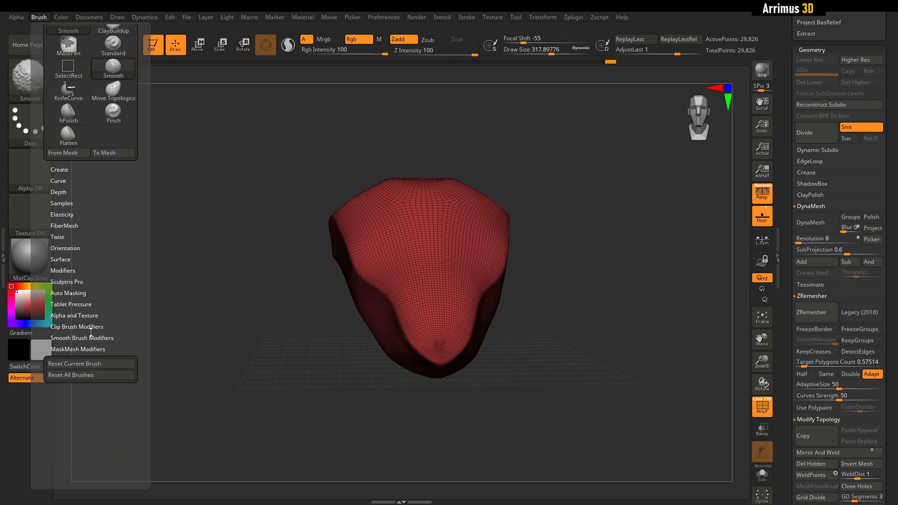
pyautogui.click(91, 327)
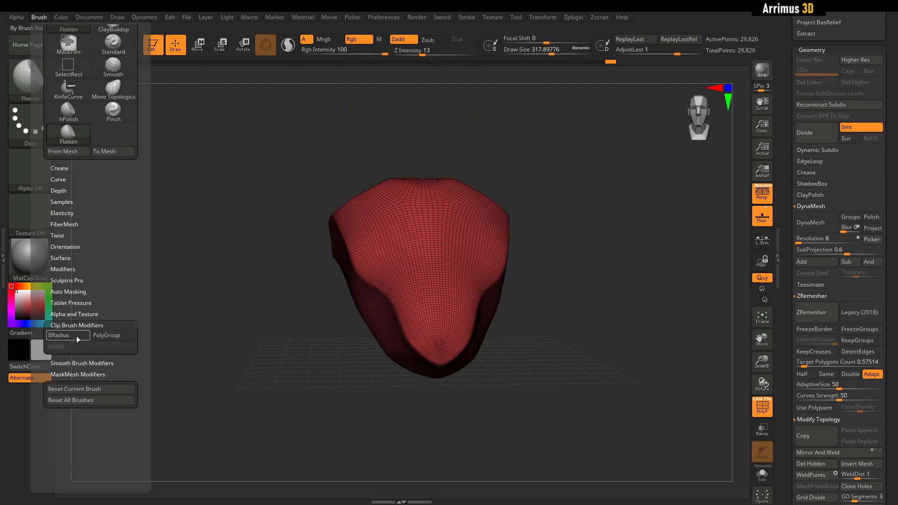
pyautogui.click(76, 338)
pyautogui.moveTo(472, 134); pyautogui.dragTo(464, 146)
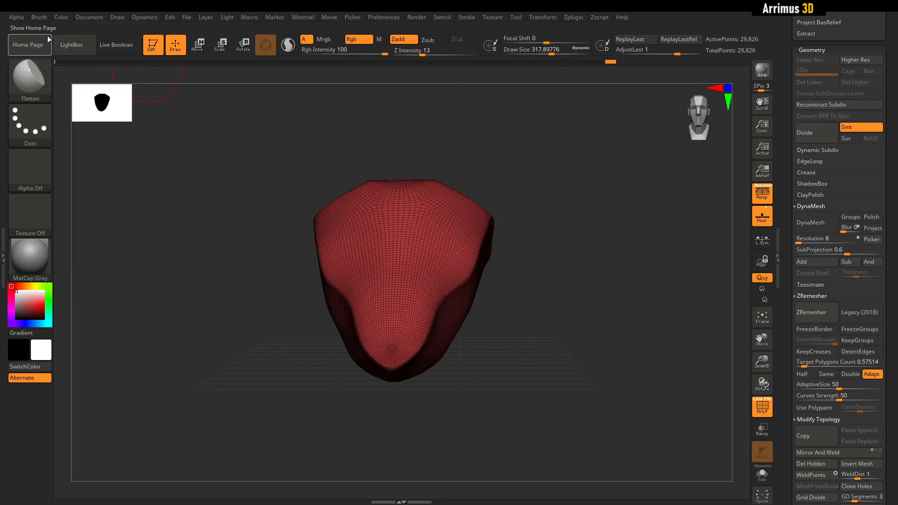
pyautogui.click(42, 18)
pyautogui.moveTo(577, 130)
pyautogui.keyDown('ctrl'); pyautogui.keyDown('shift'); pyautogui.mouseDown()
pyautogui.moveTo(526, 251)
pyautogui.moveTo(559, 340)
pyautogui.moveTo(537, 213)
pyautogui.moveTo(546, 233)
pyautogui.moveTo(539, 222)
pyautogui.mouseUp(); pyautogui.keyUp('shift'); pyautogui.keyUp('ctrl')
pyautogui.hotkey('ctrl', 'shift')
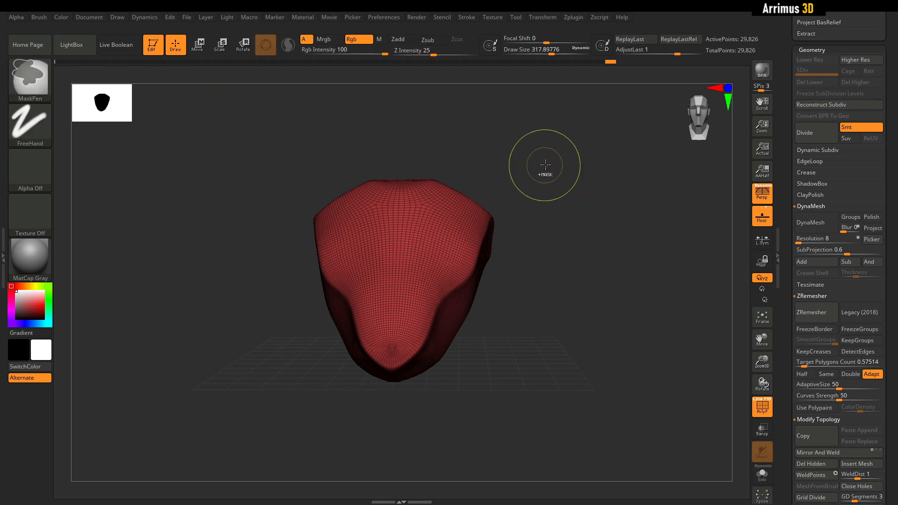
pyautogui.hotkey('ctrl', 'shift', 'space')
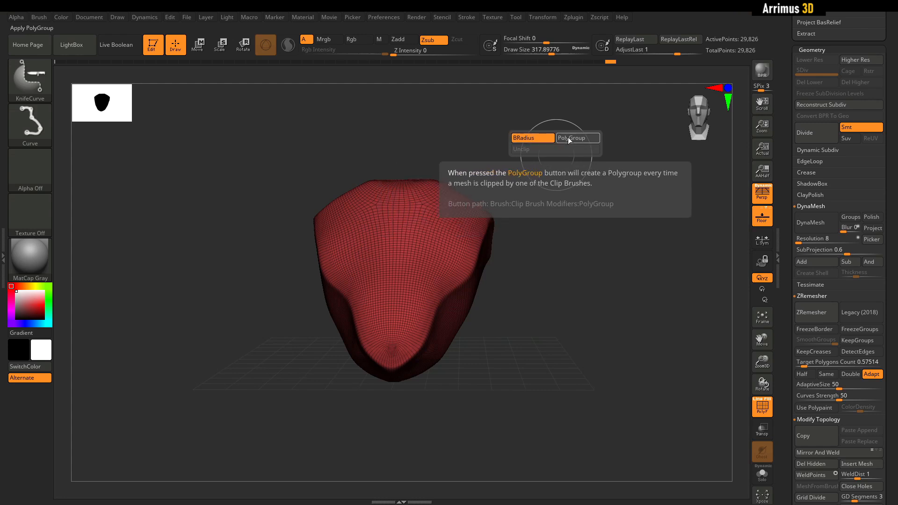
pyautogui.keyDown('shift'); pyautogui.moveTo(535, 165); pyautogui.dragTo(535, 162); pyautogui.keyUp('shift')
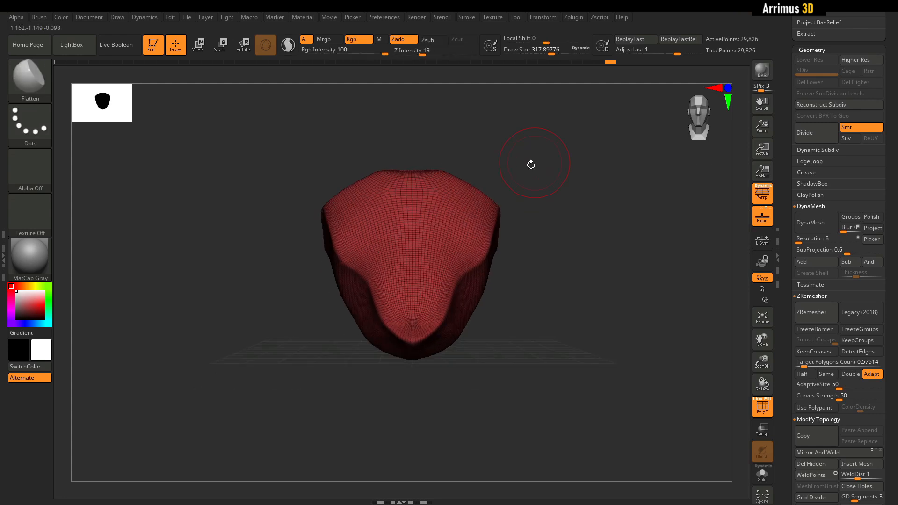
# Try a bent KnifeCurve slice with BRadius at the large draw size through one upper side, and undo it.
pyautogui.hotkey('ctrl', 'shift')
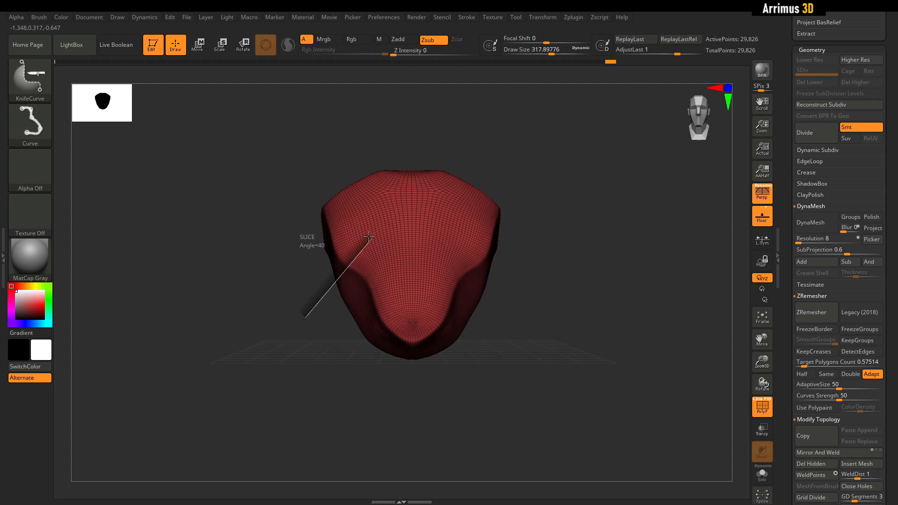
pyautogui.press('alt')
pyautogui.keyDown('ctrl'); pyautogui.keyDown('shift'); pyautogui.moveTo(369, 234); pyautogui.dragTo(389, 136); pyautogui.keyUp('shift'); pyautogui.keyUp('ctrl')
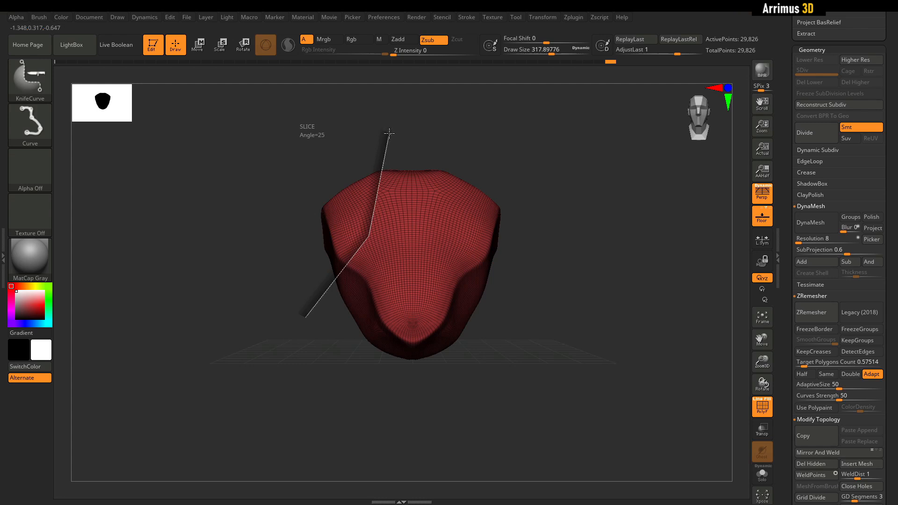
pyautogui.keyDown('ctrl'); pyautogui.keyDown('shift'); pyautogui.moveTo(390, 133); pyautogui.dragTo(390, 135); pyautogui.keyUp('shift'); pyautogui.keyUp('ctrl')
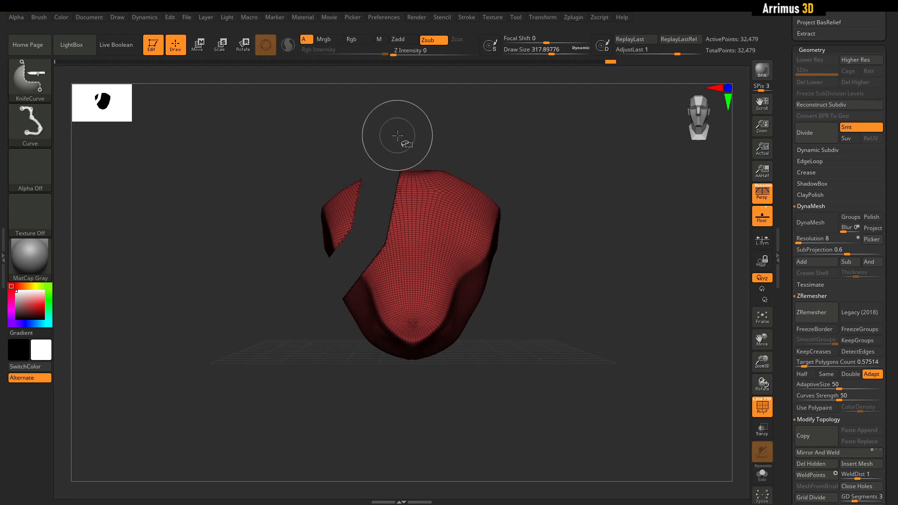
pyautogui.moveTo(525, 161)
pyautogui.mouseDown()
pyautogui.moveTo(544, 158)
pyautogui.moveTo(478, 198)
pyautogui.moveTo(529, 145)
pyautogui.moveTo(355, 200)
pyautogui.mouseUp()
pyautogui.moveTo(385, 151); pyautogui.dragTo(393, 185)
pyautogui.moveTo(482, 134); pyautogui.dragTo(448, 152)
pyautogui.hotkey('ctrl', 'z')
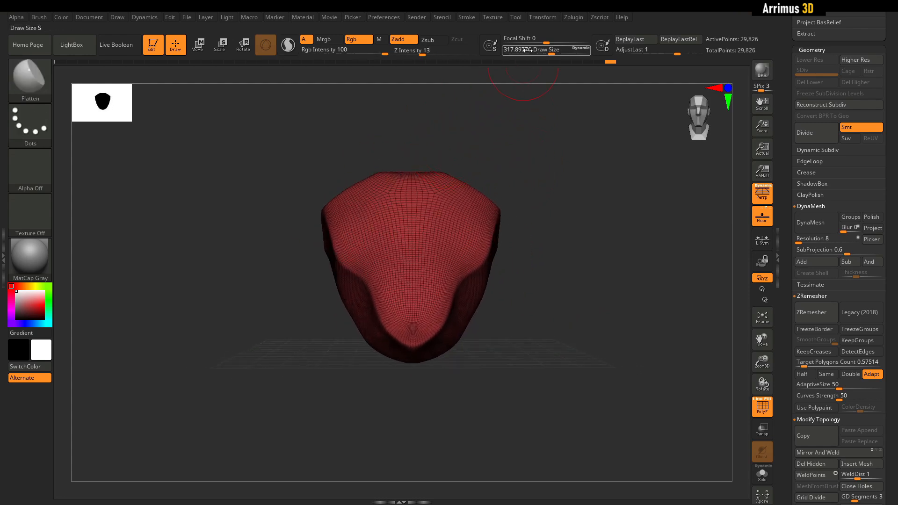
# Set the draw size to 1 and slice a bent KnifeCurve line separating the upper side section from the body.
pyautogui.moveTo(531, 51); pyautogui.dragTo(490, 65)
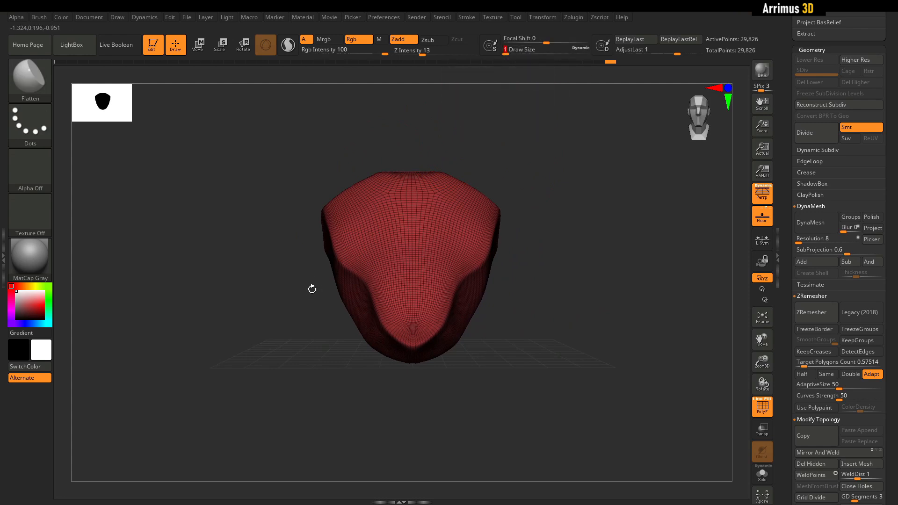
pyautogui.hotkey('ctrl', 'shift')
pyautogui.press('alt')
pyautogui.moveTo(364, 229)
pyautogui.keyDown('ctrl'); pyautogui.keyDown('shift'); pyautogui.mouseDown()
pyautogui.moveTo(383, 146)
pyautogui.moveTo(427, 174)
pyautogui.moveTo(428, 253)
pyautogui.moveTo(424, 167)
pyautogui.mouseUp(); pyautogui.keyUp('shift'); pyautogui.keyUp('ctrl')
pyautogui.hotkey('shift', 'f')
pyautogui.moveTo(274, 251); pyautogui.dragTo(292, 243)
pyautogui.moveTo(580, 195)
pyautogui.mouseDown()
pyautogui.moveTo(612, 270)
pyautogui.moveTo(630, 279)
pyautogui.moveTo(614, 233)
pyautogui.moveTo(605, 223)
pyautogui.moveTo(595, 231)
pyautogui.mouseUp()
pyautogui.hotkey('shift', 'f')
pyautogui.hotkey('shift', 'f')
pyautogui.hotkey('shift', 'f')
pyautogui.hotkey('shift', 'f')
# Run Auto Groups to give the sliced side section and the body separate polygroups.
pyautogui.scroll(-10, 793, 118)
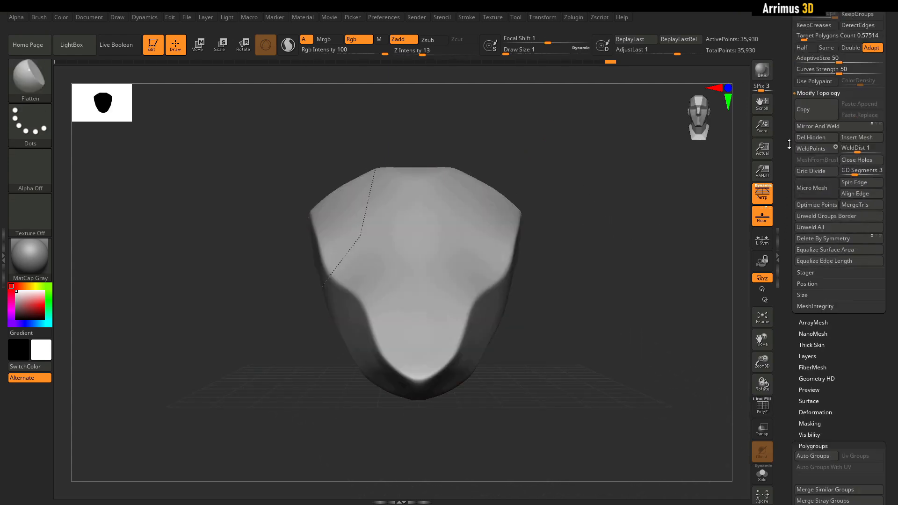
pyautogui.scroll(-5, 794, 113)
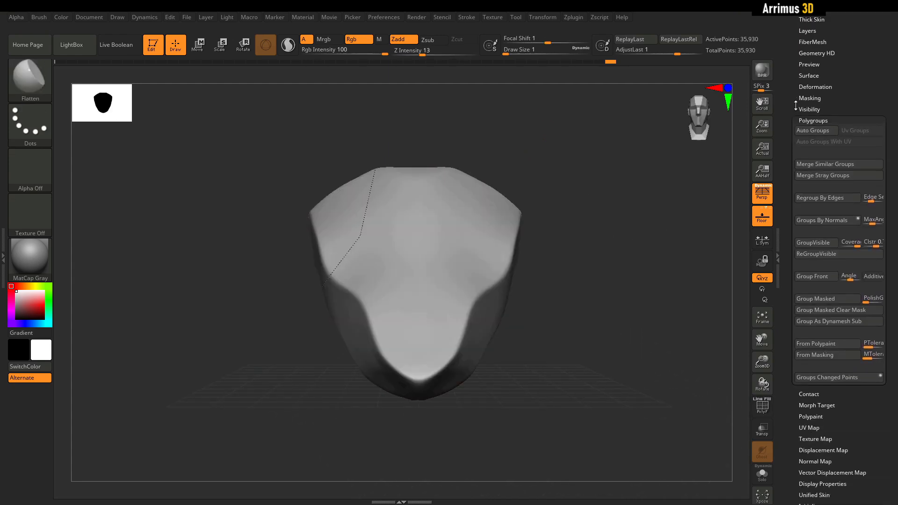
pyautogui.click(812, 131)
pyautogui.hotkey('shift', 'f')
pyautogui.moveTo(694, 176); pyautogui.dragTo(412, 223)
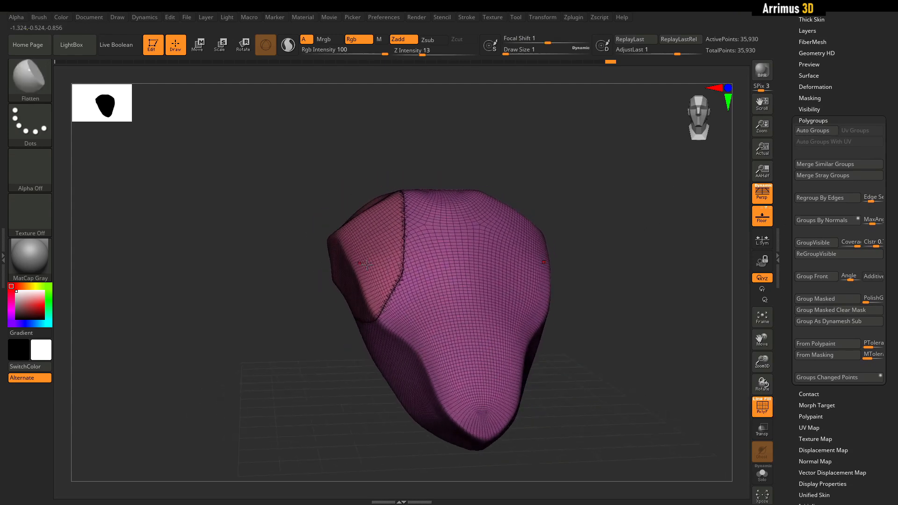
pyautogui.moveTo(513, 180); pyautogui.dragTo(594, 166)
pyautogui.moveTo(669, 180); pyautogui.dragTo(651, 199)
# Split the mesh into separate subtools with Groups Split and accept the non-undoable operation.
pyautogui.moveTo(786, 94); pyautogui.dragTo(782, 206)
pyautogui.scroll(10, 807, 147)
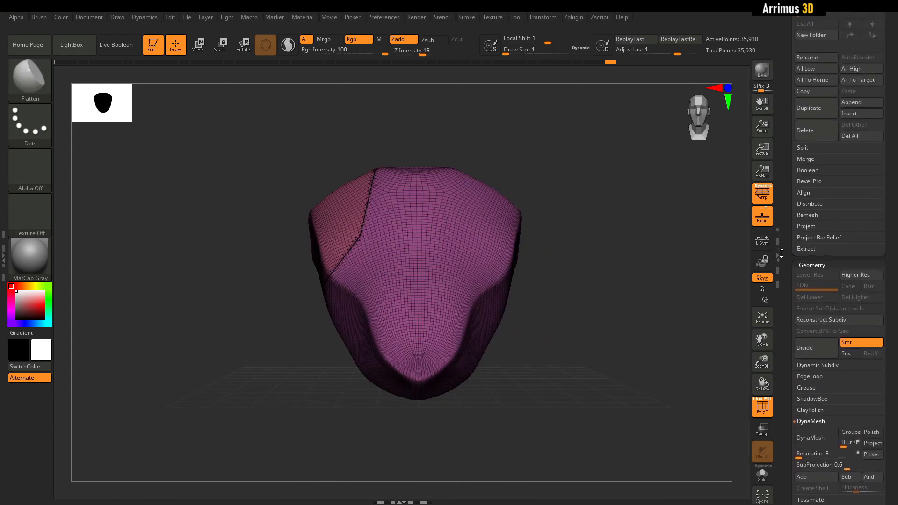
pyautogui.press('shift')
pyautogui.click(807, 148)
pyautogui.click(881, 158)
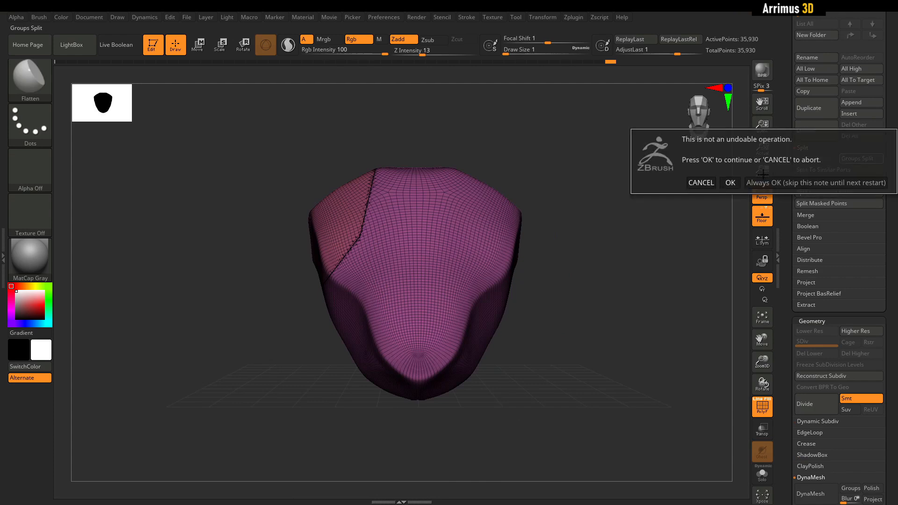
pyautogui.click(730, 183)
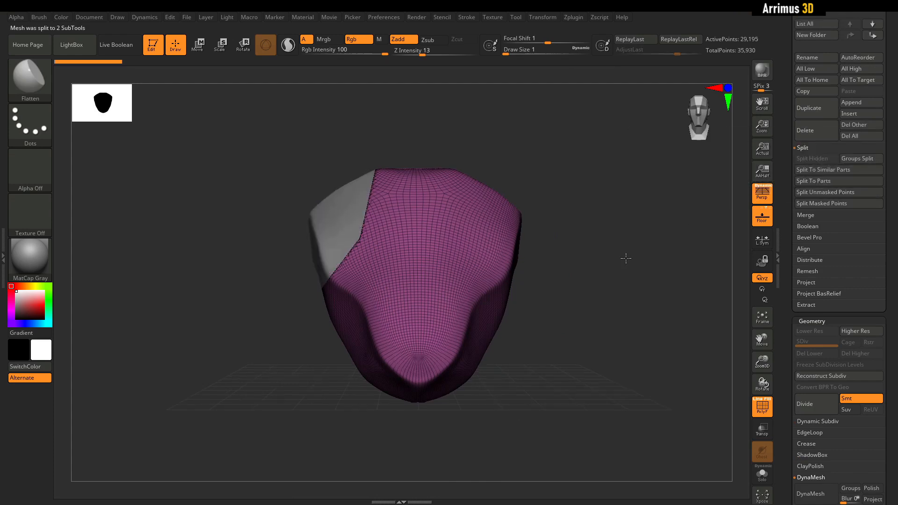
# Apply Mirror And Weld to the split side piece and to the main body so both have matching halves.
pyautogui.moveTo(584, 237); pyautogui.dragTo(619, 231)
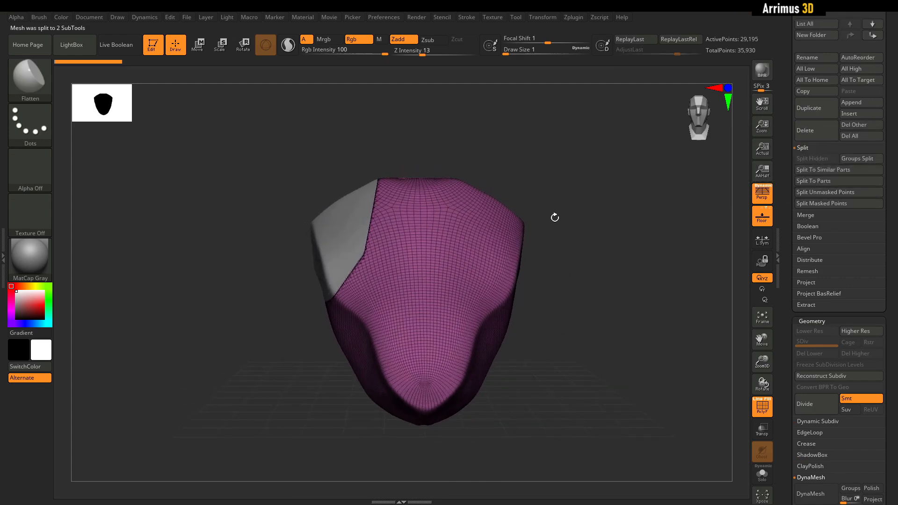
pyautogui.keyDown('alt'); pyautogui.click(353, 228); pyautogui.keyUp('alt')
pyautogui.moveTo(788, 244); pyautogui.dragTo(787, 124)
pyautogui.click(805, 246)
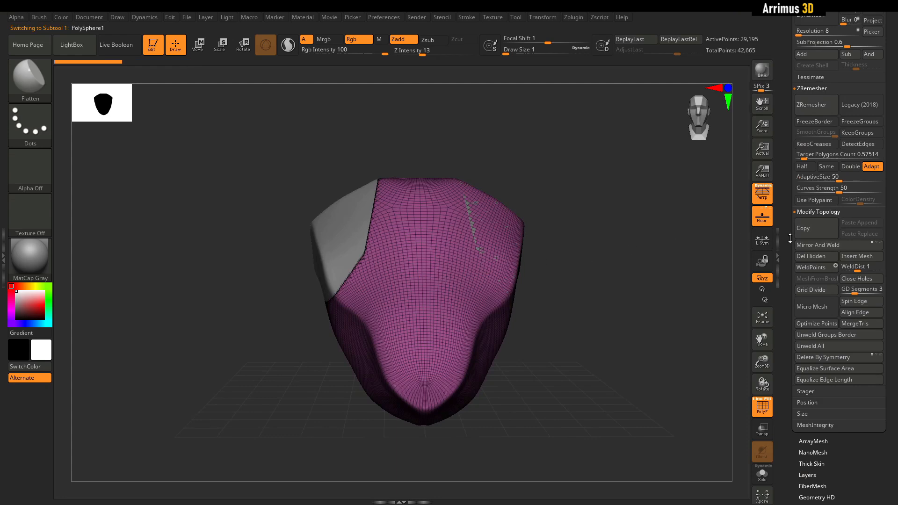
pyautogui.click(809, 256)
pyautogui.moveTo(617, 185); pyautogui.dragTo(579, 225)
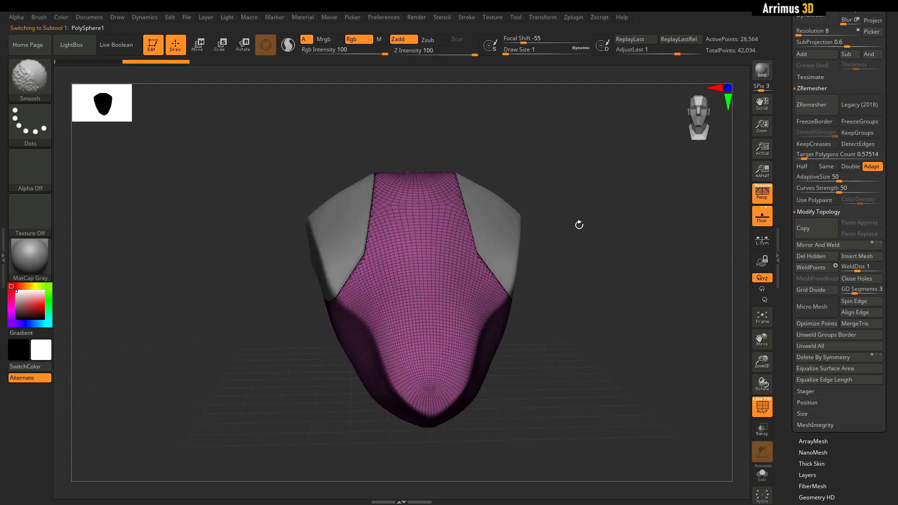
pyautogui.hotkey('shift', 'f')
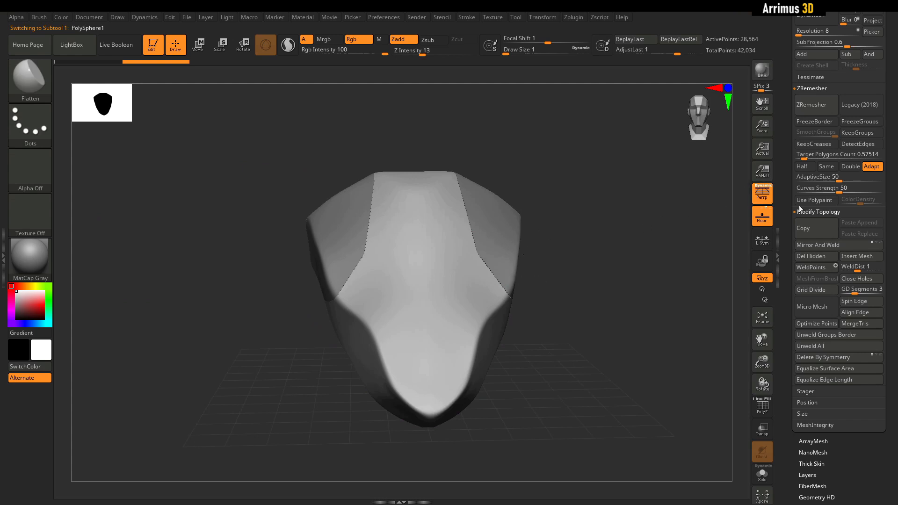
pyautogui.moveTo(785, 183); pyautogui.dragTo(785, 220)
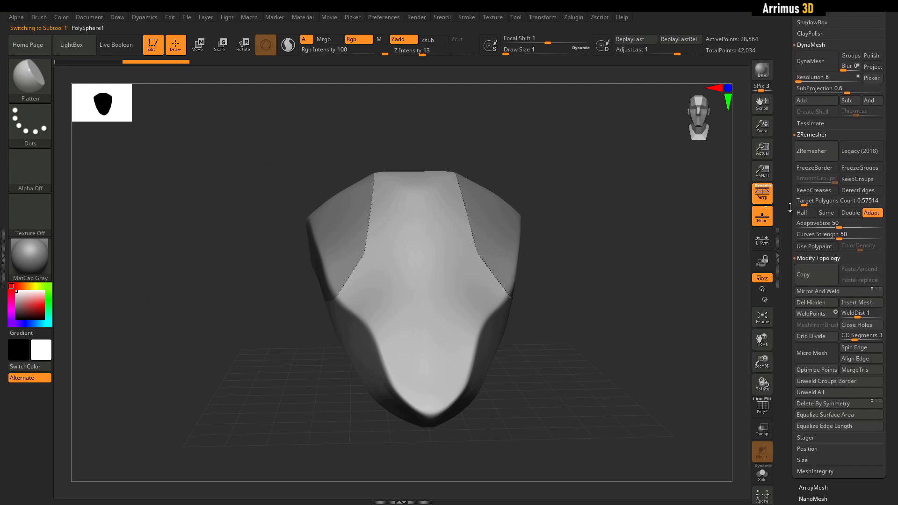
pyautogui.moveTo(583, 200)
pyautogui.mouseDown()
pyautogui.moveTo(602, 271)
pyautogui.moveTo(628, 301)
pyautogui.moveTo(628, 254)
pyautogui.moveTo(589, 234)
pyautogui.moveTo(622, 266)
pyautogui.moveTo(613, 241)
pyautogui.moveTo(580, 244)
pyautogui.mouseUp()
pyautogui.hotkey('shift', 'f')
pyautogui.hotkey('shift', 'f')
# Slice angled facets into the mirrored side pieces with KnifeCurve and reselect the main body.
pyautogui.keyDown('alt'); pyautogui.click(341, 230); pyautogui.keyUp('alt')
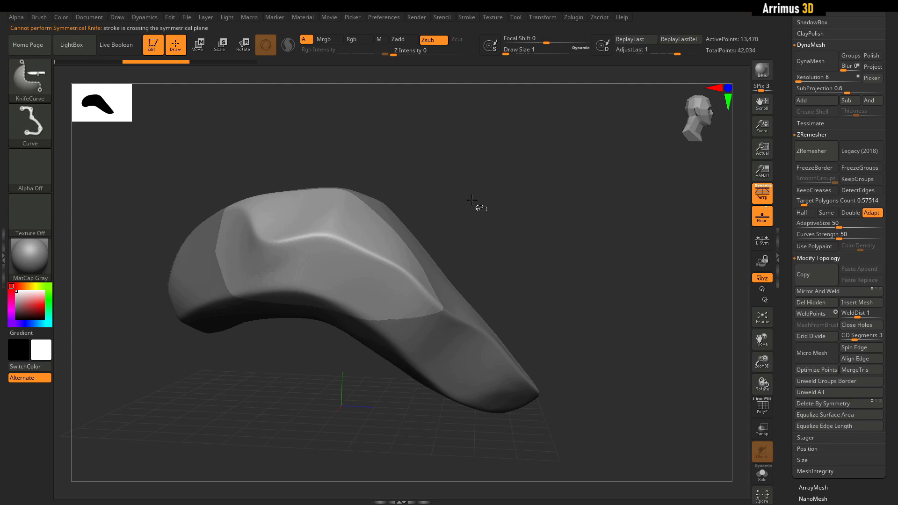
pyautogui.keyDown('ctrl'); pyautogui.keyDown('shift'); pyautogui.rightClick(471, 196); pyautogui.keyUp('shift'); pyautogui.keyUp('ctrl')
pyautogui.keyDown('ctrl'); pyautogui.keyDown('shift'); pyautogui.moveTo(368, 163); pyautogui.dragTo(401, 268); pyautogui.keyUp('shift'); pyautogui.keyUp('ctrl')
pyautogui.moveTo(547, 262)
pyautogui.mouseDown()
pyautogui.moveTo(485, 267)
pyautogui.moveTo(541, 261)
pyautogui.mouseUp()
pyautogui.moveTo(472, 252); pyautogui.dragTo(509, 192)
pyautogui.keyDown('alt'); pyautogui.click(459, 222); pyautogui.keyUp('alt')
pyautogui.moveTo(484, 151)
pyautogui.mouseDown()
pyautogui.moveTo(441, 162)
pyautogui.moveTo(455, 164)
pyautogui.moveTo(462, 187)
pyautogui.moveTo(513, 187)
pyautogui.moveTo(498, 225)
pyautogui.moveTo(487, 219)
pyautogui.moveTo(588, 197)
pyautogui.moveTo(567, 179)
pyautogui.moveTo(594, 200)
pyautogui.moveTo(552, 209)
pyautogui.mouseUp()
pyautogui.moveTo(545, 246)
pyautogui.keyDown('alt'); pyautogui.mouseDown()
pyautogui.moveTo(518, 353)
pyautogui.moveTo(576, 309)
pyautogui.moveTo(580, 257)
pyautogui.moveTo(575, 356)
pyautogui.moveTo(600, 302)
pyautogui.moveTo(594, 277)
pyautogui.moveTo(576, 294)
pyautogui.moveTo(449, 271)
pyautogui.mouseUp(); pyautogui.keyUp('alt')
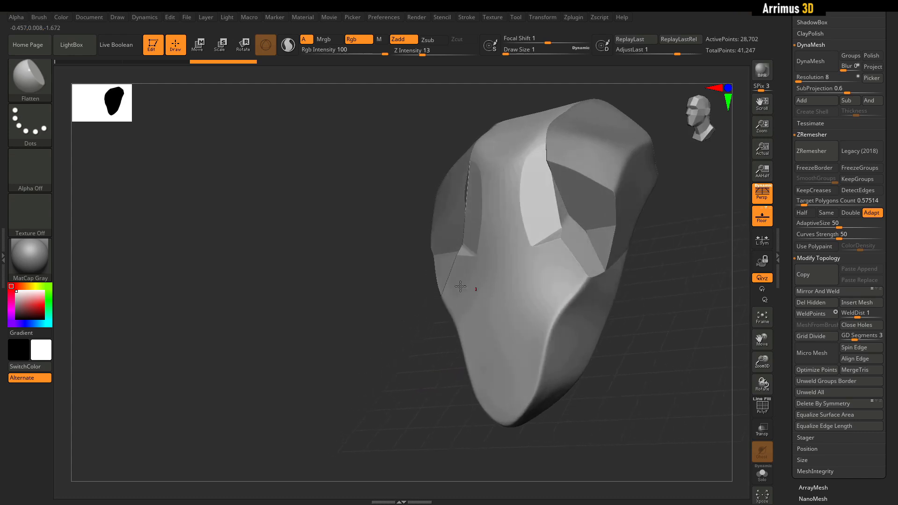
# Try a KnifeCurve slice down the body's lower side edge, and undo it.
pyautogui.hotkey('ctrl', 'shift')
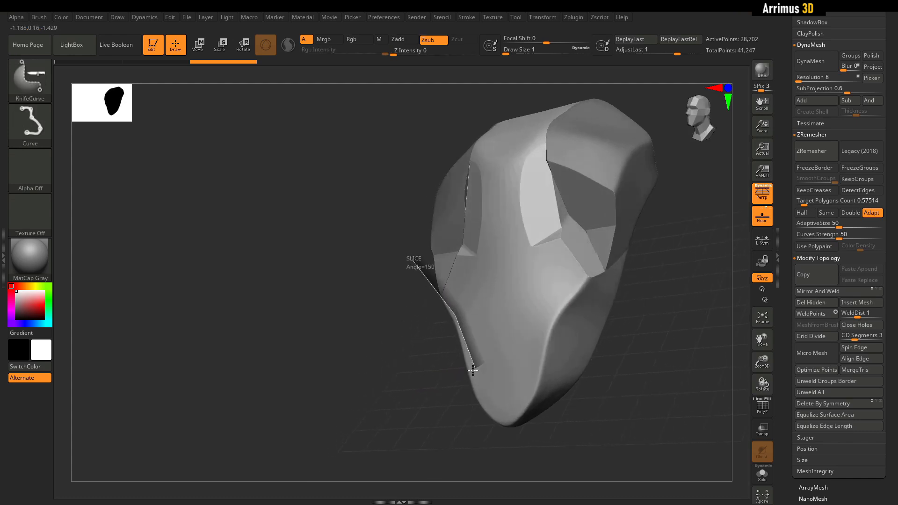
pyautogui.keyDown('ctrl'); pyautogui.keyDown('shift'); pyautogui.moveTo(462, 438); pyautogui.dragTo(461, 440); pyautogui.keyUp('shift'); pyautogui.keyUp('ctrl')
pyautogui.moveTo(425, 411)
pyautogui.mouseDown()
pyautogui.moveTo(433, 395)
pyautogui.moveTo(421, 397)
pyautogui.mouseUp()
pyautogui.hotkey('ctrl', 'z')
# Slice a concave curve off both lower side edges of the main body with KnifeCurve.
pyautogui.hotkey('ctrl', 'shift')
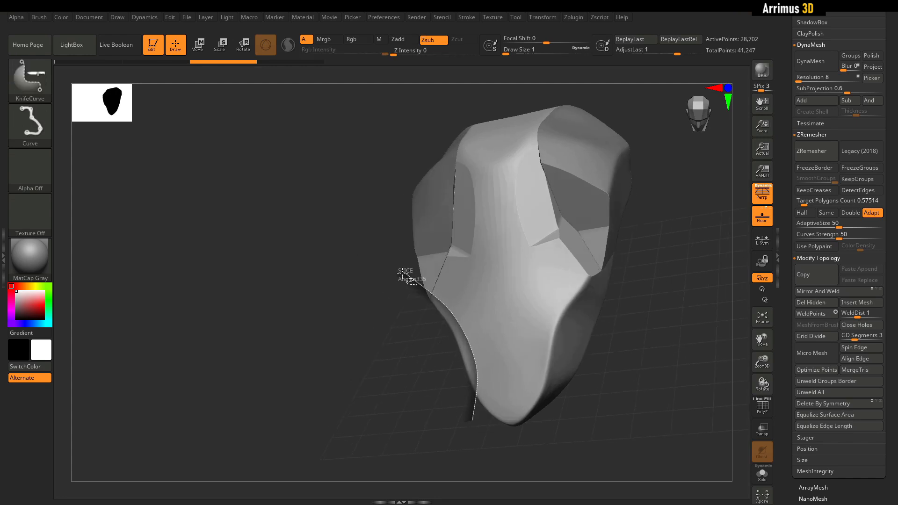
pyautogui.keyDown('ctrl'); pyautogui.keyDown('shift'); pyautogui.moveTo(402, 273); pyautogui.dragTo(401, 272); pyautogui.keyUp('shift'); pyautogui.keyUp('ctrl')
pyautogui.moveTo(393, 331); pyautogui.dragTo(632, 184)
pyautogui.hotkey('shift', 'f')
pyautogui.hotkey('shift', 'f')
pyautogui.moveTo(544, 256)
pyautogui.mouseDown()
pyautogui.moveTo(500, 266)
pyautogui.moveTo(539, 271)
pyautogui.moveTo(556, 247)
pyautogui.moveTo(560, 280)
pyautogui.moveTo(519, 269)
pyautogui.moveTo(496, 286)
pyautogui.moveTo(497, 299)
pyautogui.mouseUp()
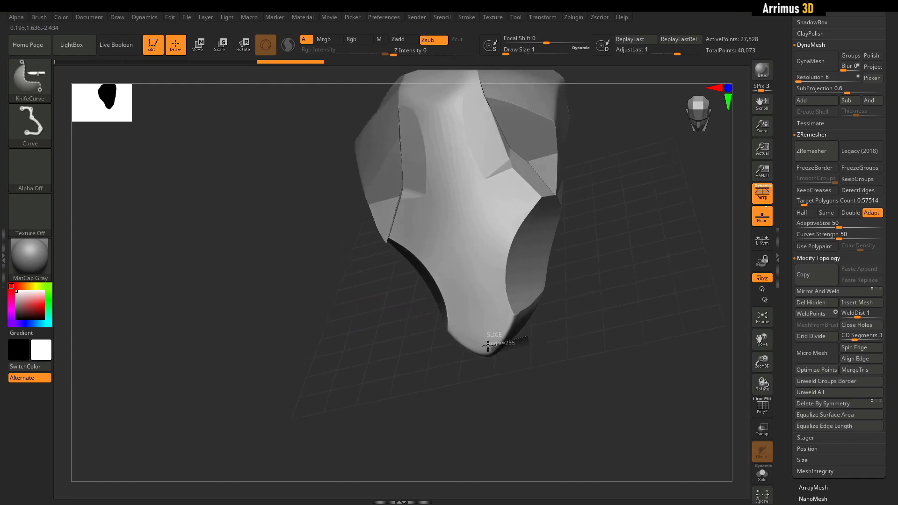
# Slice the main body near its lower tip with KnifeCurve and apply Mirror And Weld.
pyautogui.keyDown('ctrl'); pyautogui.keyDown('shift'); pyautogui.moveTo(413, 300); pyautogui.dragTo(412, 302); pyautogui.keyUp('shift'); pyautogui.keyUp('ctrl')
pyautogui.moveTo(410, 335); pyautogui.dragTo(459, 318)
pyautogui.moveTo(604, 253)
pyautogui.mouseDown()
pyautogui.moveTo(608, 221)
pyautogui.moveTo(677, 235)
pyautogui.mouseUp()
pyautogui.click(802, 292)
# Make a short KnifeCurve cut along the edge close to the body's tip.
pyautogui.moveTo(661, 305)
pyautogui.mouseDown()
pyautogui.moveTo(682, 315)
pyautogui.moveTo(648, 299)
pyautogui.moveTo(668, 273)
pyautogui.moveTo(648, 261)
pyautogui.moveTo(585, 242)
pyautogui.moveTo(584, 260)
pyautogui.mouseUp()
pyautogui.hotkey('shift', 'f')
pyautogui.hotkey('shift', 'f')
pyautogui.hotkey('ctrl', 'shift')
pyautogui.keyDown('ctrl'); pyautogui.keyDown('shift'); pyautogui.moveTo(536, 313); pyautogui.dragTo(570, 356); pyautogui.keyUp('shift'); pyautogui.keyUp('ctrl')
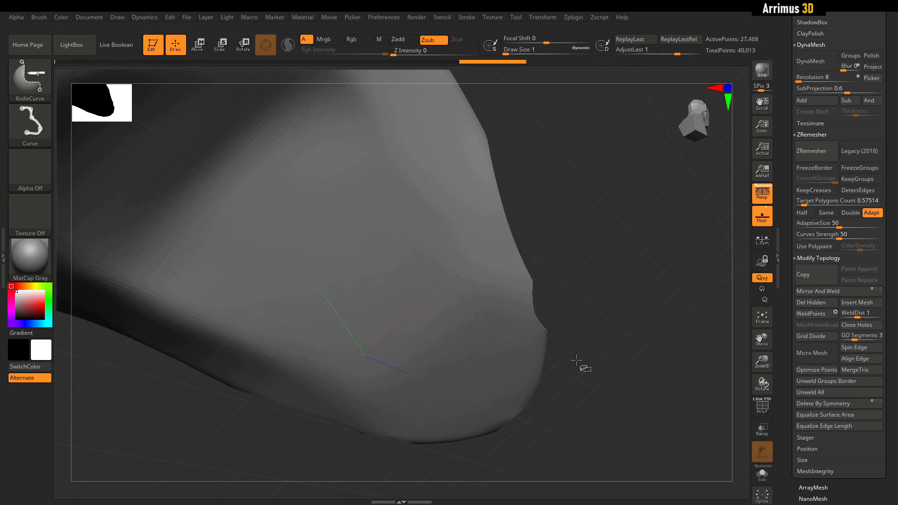
# Cut another small facet off the edge beside the main body's lower tip with KnifeCurve.
pyautogui.moveTo(615, 287)
pyautogui.mouseDown()
pyautogui.moveTo(560, 329)
pyautogui.moveTo(614, 240)
pyautogui.moveTo(646, 293)
pyautogui.moveTo(653, 286)
pyautogui.moveTo(619, 267)
pyautogui.moveTo(628, 341)
pyautogui.mouseUp()
pyautogui.hotkey('ctrl', 'shift')
pyautogui.keyDown('ctrl'); pyautogui.keyDown('shift'); pyautogui.moveTo(470, 345); pyautogui.dragTo(501, 275); pyautogui.keyUp('shift'); pyautogui.keyUp('ctrl')
pyautogui.moveTo(584, 201); pyautogui.dragTo(560, 164)
pyautogui.hotkey('shift', 'f')
pyautogui.hotkey('shift', 'f')
# Make two further KnifeCurve cuts across the main body to shape its underside facets.
pyautogui.moveTo(344, 356)
pyautogui.mouseDown()
pyautogui.moveTo(483, 303)
pyautogui.moveTo(361, 325)
pyautogui.moveTo(449, 263)
pyautogui.mouseUp()
pyautogui.moveTo(510, 262); pyautogui.dragTo(568, 305, button='right')
pyautogui.keyDown('ctrl'); pyautogui.keyDown('shift'); pyautogui.moveTo(600, 333); pyautogui.dragTo(355, 353); pyautogui.keyUp('shift'); pyautogui.keyUp('ctrl')
pyautogui.moveTo(355, 353); pyautogui.dragTo(515, 248, button='right')
pyautogui.keyDown('ctrl'); pyautogui.moveTo(515, 248); pyautogui.dragTo(439, 333, button='right'); pyautogui.keyUp('ctrl')
pyautogui.keyDown('ctrl'); pyautogui.keyDown('shift'); pyautogui.moveTo(439, 333); pyautogui.dragTo(428, 398); pyautogui.keyUp('shift'); pyautogui.keyUp('ctrl')
pyautogui.moveTo(428, 398); pyautogui.dragTo(447, 186, button='right')
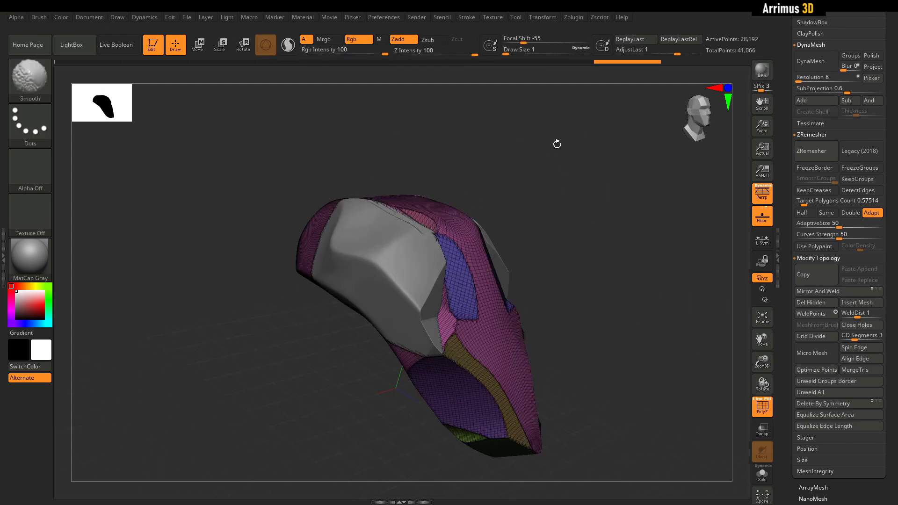
# Split the strip beside the main body's central band off into its own subtool.
pyautogui.hotkey('shift', 'f')
pyautogui.moveTo(558, 144)
pyautogui.mouseDown(button='right')
pyautogui.moveTo(613, 231)
pyautogui.moveTo(424, 371)
pyautogui.moveTo(425, 354)
pyautogui.mouseUp(button='right')
pyautogui.moveTo(424, 387); pyautogui.dragTo(558, 180, button='right')
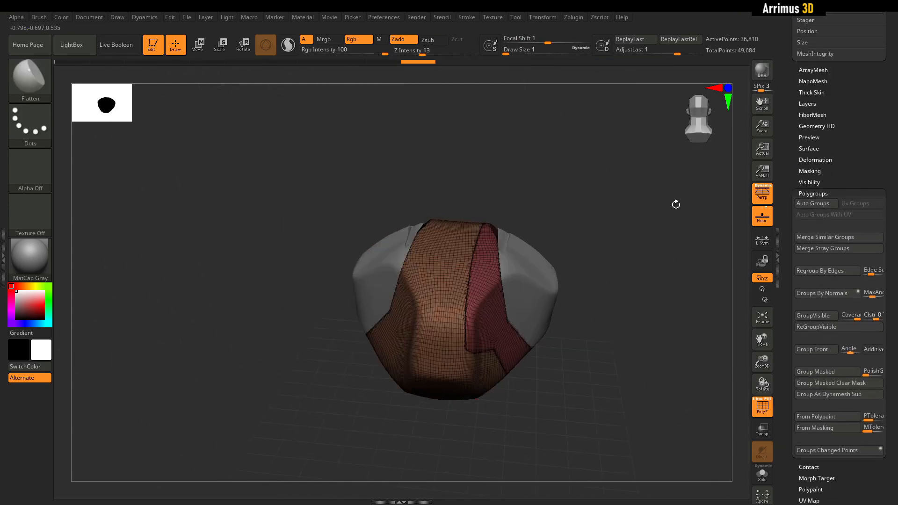
pyautogui.moveTo(785, 260); pyautogui.dragTo(786, 375)
pyautogui.click(859, 41)
pyautogui.moveTo(622, 206); pyautogui.dragTo(633, 229, button='right')
pyautogui.moveTo(787, 421); pyautogui.dragTo(787, 187)
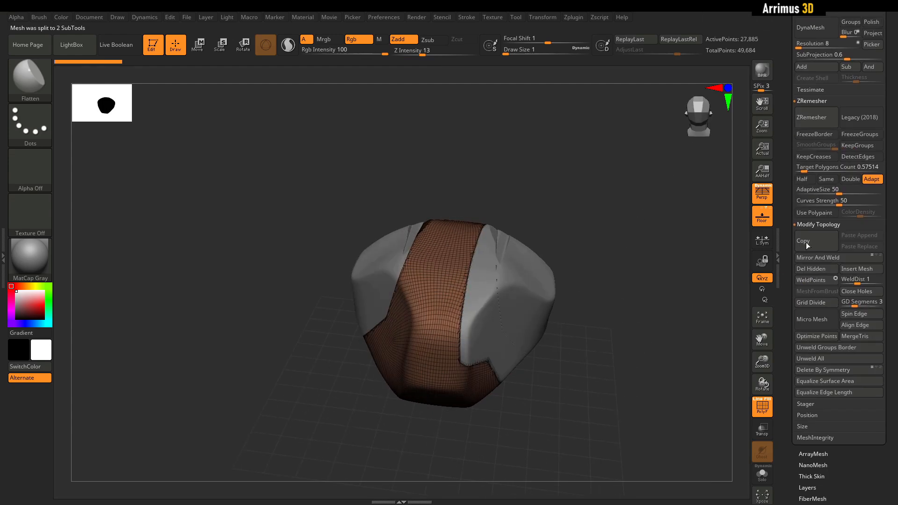
# Apply Mirror And Weld to the central body, and also to the separated strip.
pyautogui.click(817, 258)
pyautogui.keyDown('alt'); pyautogui.click(486, 278); pyautogui.keyUp('alt')
pyautogui.moveTo(622, 262); pyautogui.dragTo(702, 210, button='right')
pyautogui.click(817, 258)
pyautogui.hotkey('shift', 'f')
pyautogui.moveTo(672, 252); pyautogui.dragTo(641, 216, button='right')
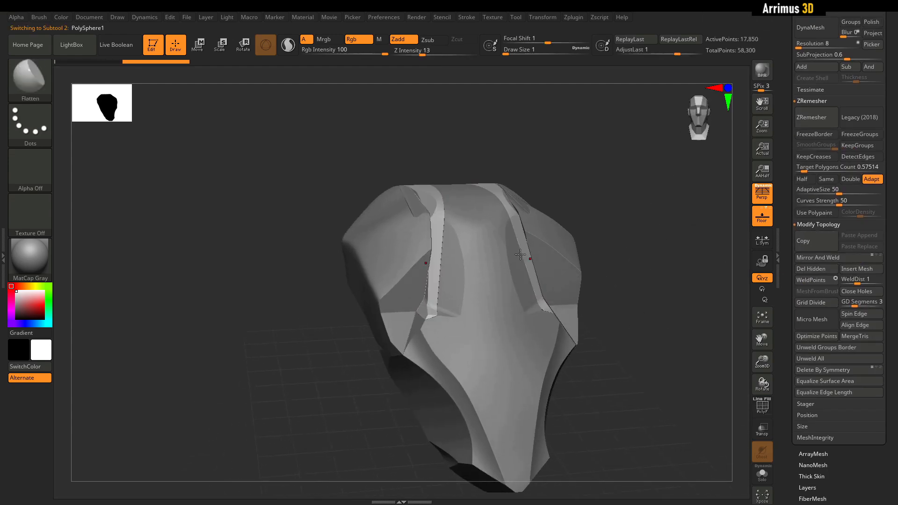
# Fill the central body subtool with white.
pyautogui.keyDown('alt'); pyautogui.click(499, 298); pyautogui.keyUp('alt')
pyautogui.hotkey('shift', 'f')
pyautogui.hotkey('shift', 'f')
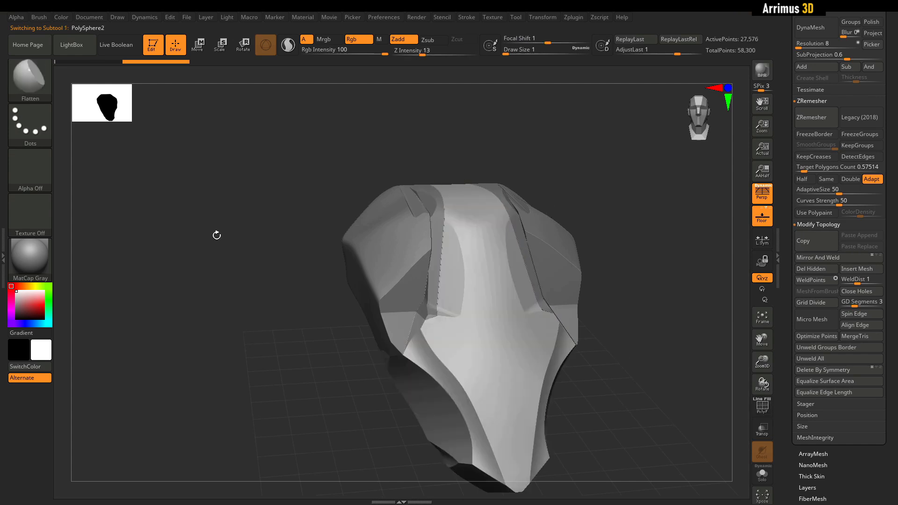
pyautogui.click(62, 17)
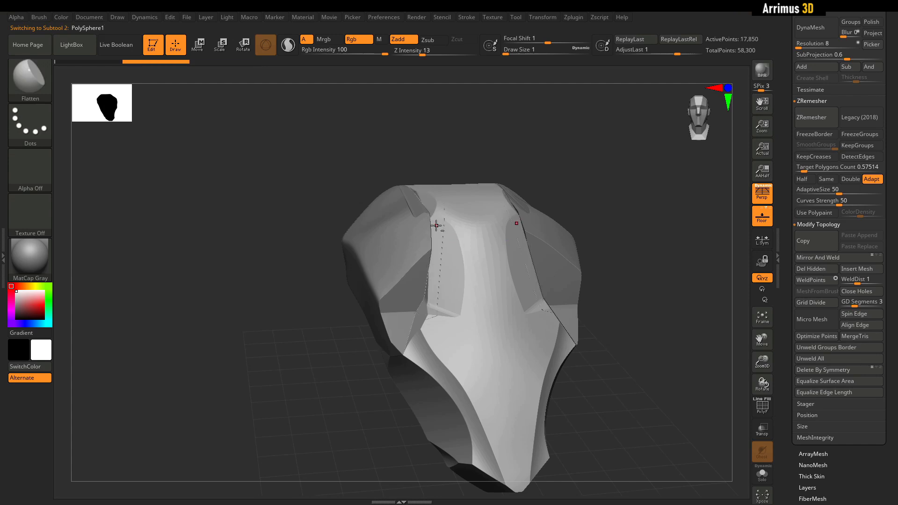
# Fill the narrow strip pieces with dark grey, RGB 52, 52, 52.
pyautogui.press('space')
pyautogui.moveTo(284, 275); pyautogui.dragTo(283, 276)
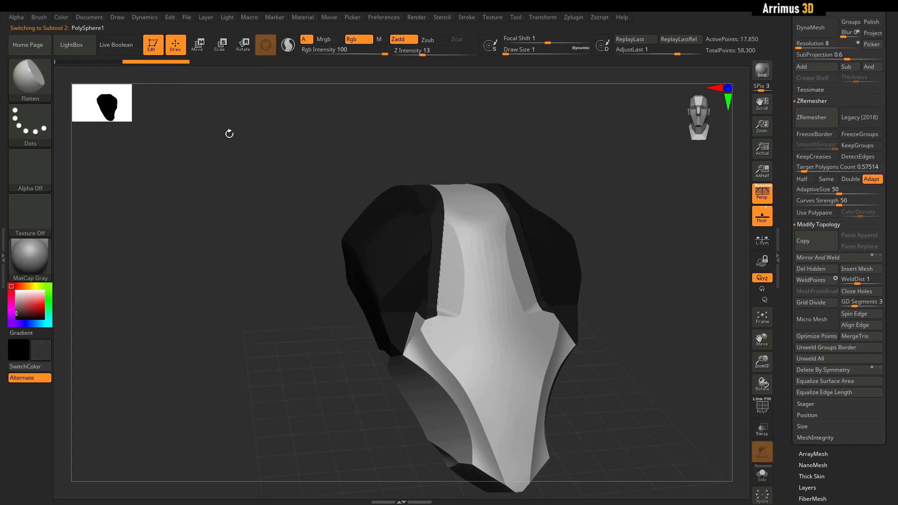
pyautogui.click(62, 17)
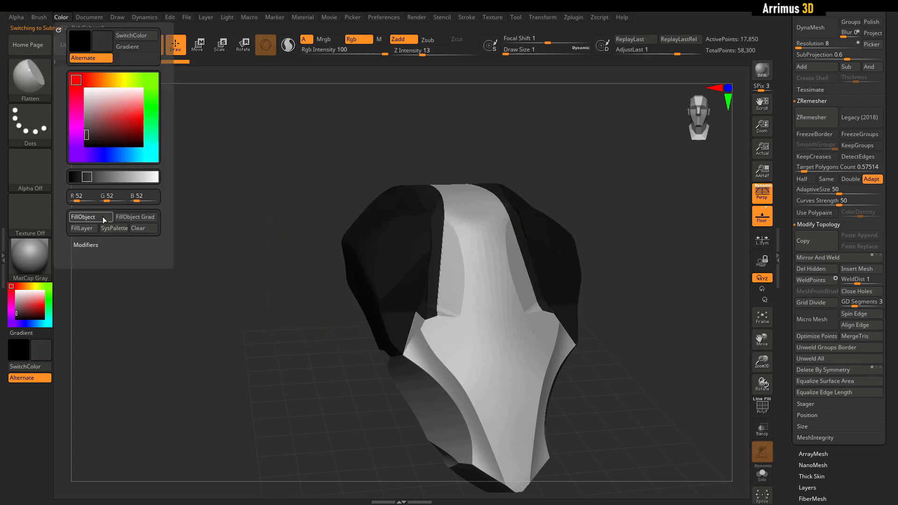
pyautogui.click(104, 217)
# Fill the two side panels with light blue, RGB 110, 199, 232.
pyautogui.keyDown('alt'); pyautogui.click(383, 241); pyautogui.keyUp('alt')
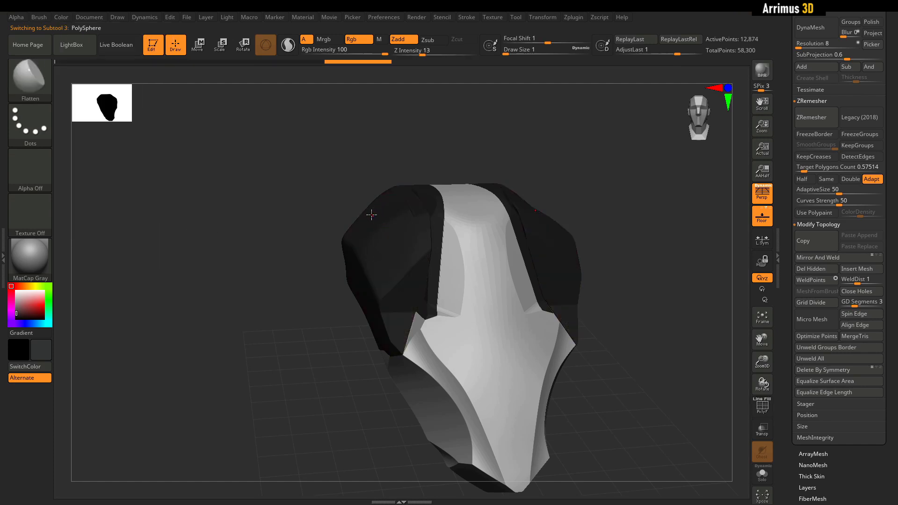
pyautogui.press('space')
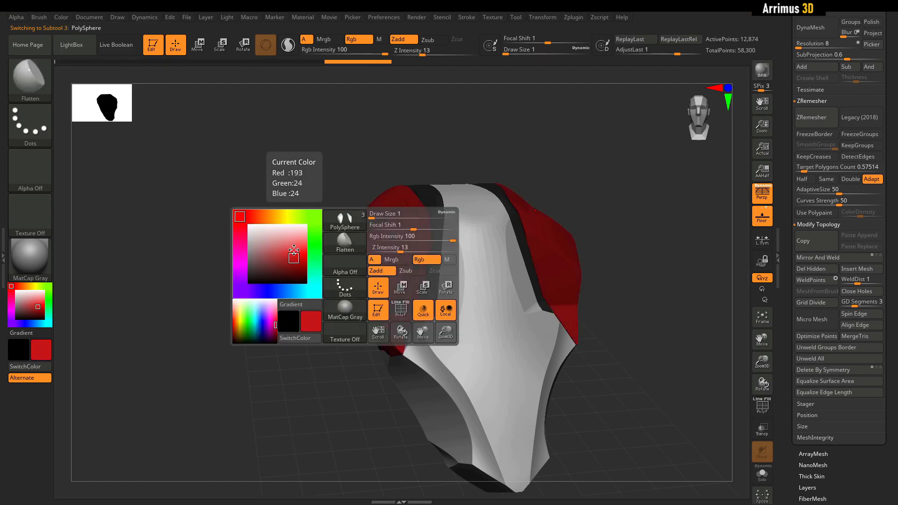
pyautogui.moveTo(294, 252); pyautogui.dragTo(290, 244)
pyautogui.moveTo(286, 293); pyautogui.dragTo(296, 295)
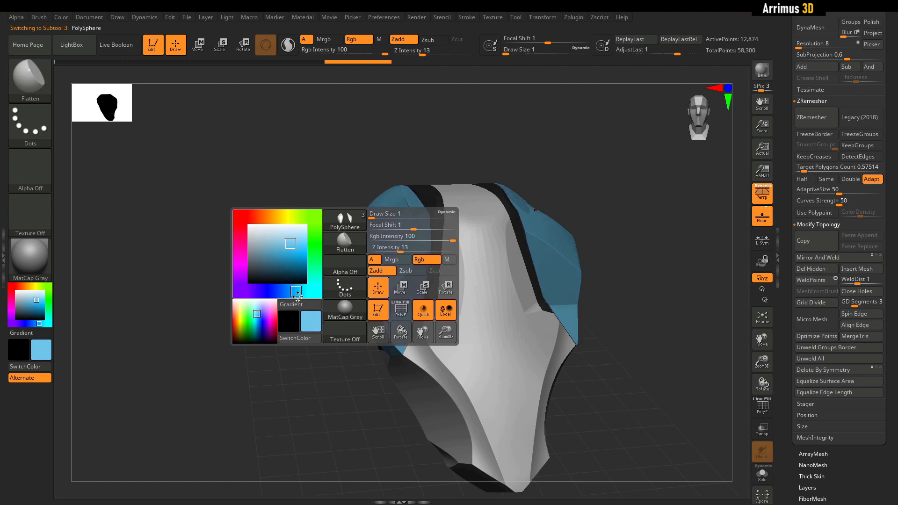
pyautogui.click(61, 17)
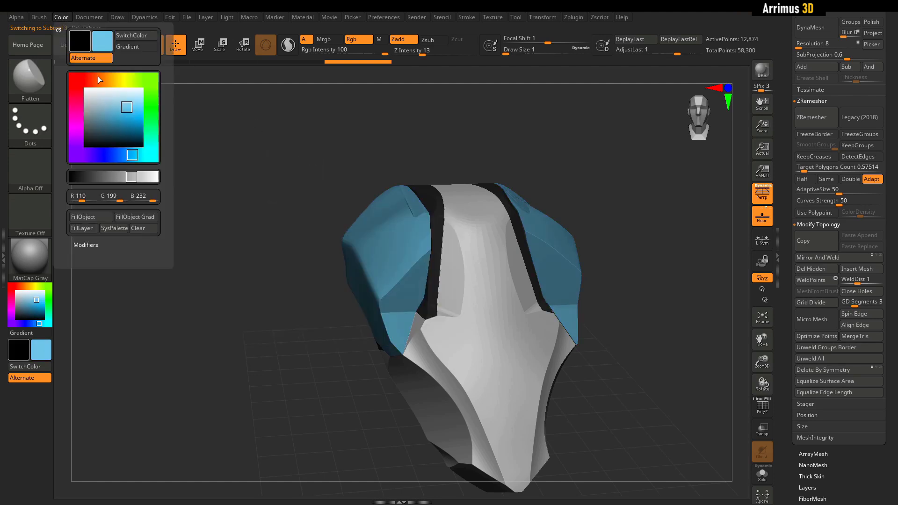
pyautogui.press('space')
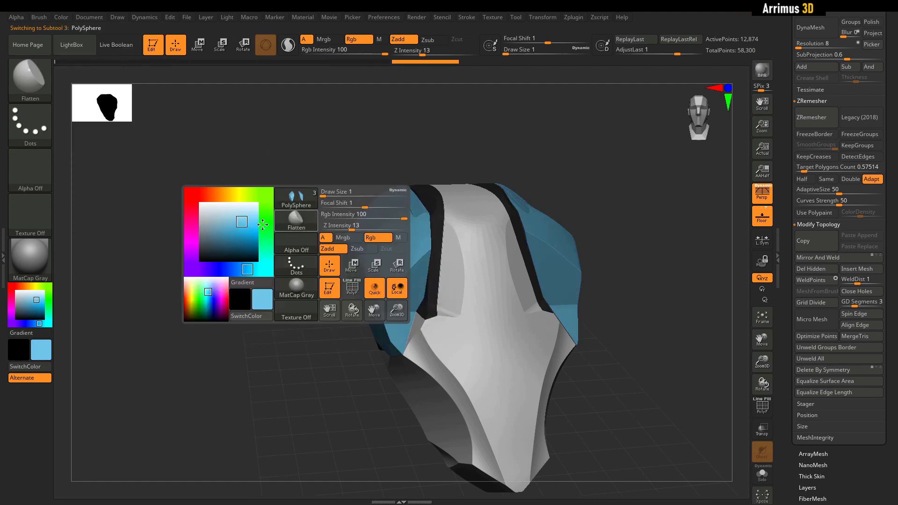
# Try to remesh the isolated strip pieces with ZRemesher at a target polygons count of 0.12969, and undo it.
pyautogui.moveTo(537, 161); pyautogui.dragTo(536, 211)
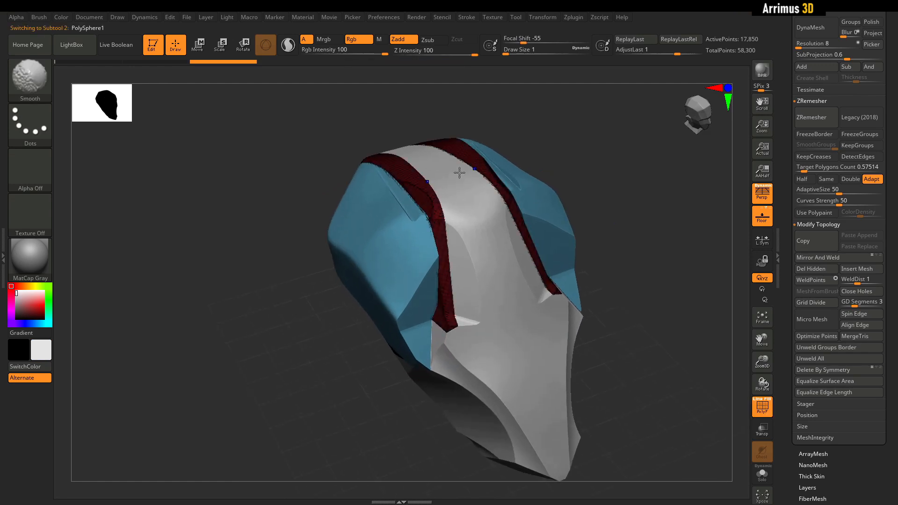
pyautogui.hotkey('alt', 's')
pyautogui.moveTo(577, 153); pyautogui.dragTo(594, 204)
pyautogui.hotkey('alt', 's')
pyautogui.hotkey('alt', 's')
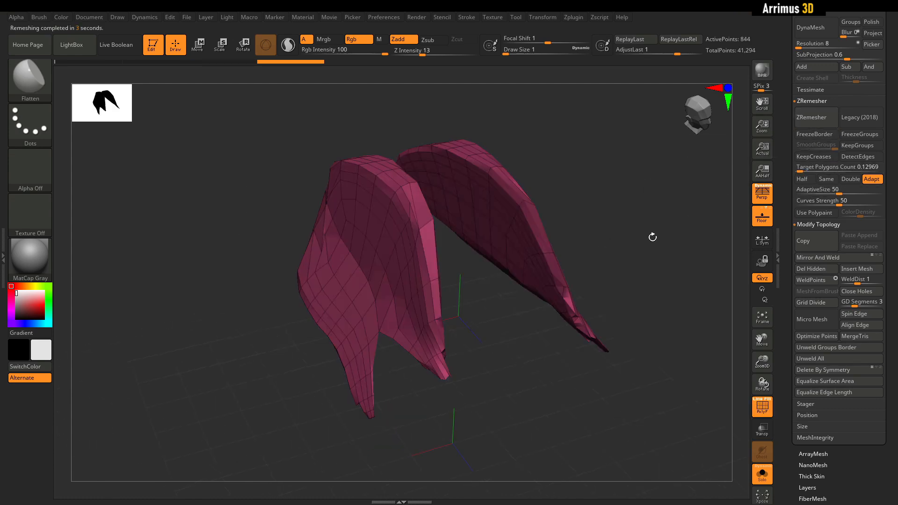
pyautogui.moveTo(653, 237)
pyautogui.mouseDown()
pyautogui.moveTo(669, 247)
pyautogui.moveTo(638, 237)
pyautogui.moveTo(648, 232)
pyautogui.mouseUp()
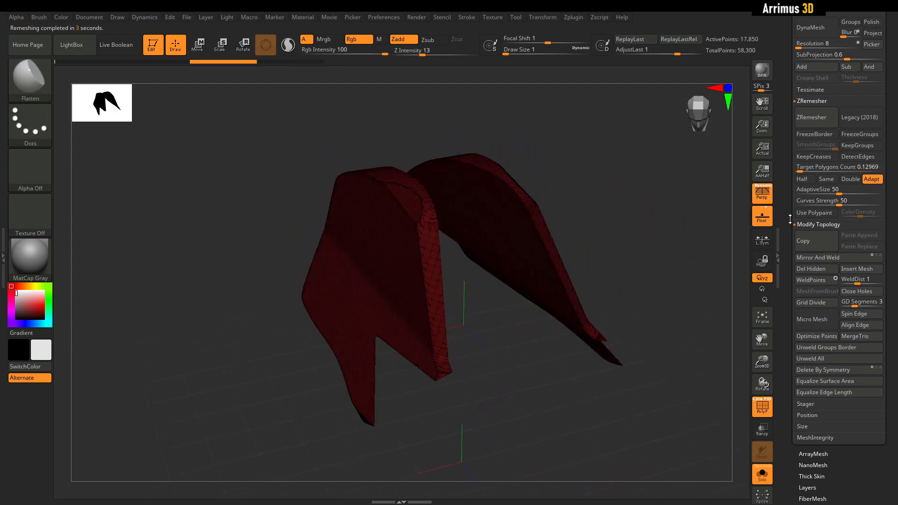
# Regroup the strip pieces with Groups By Normals, adjusting the maximum angle tolerance to separate their flat faces.
pyautogui.moveTo(790, 219); pyautogui.dragTo(801, 96)
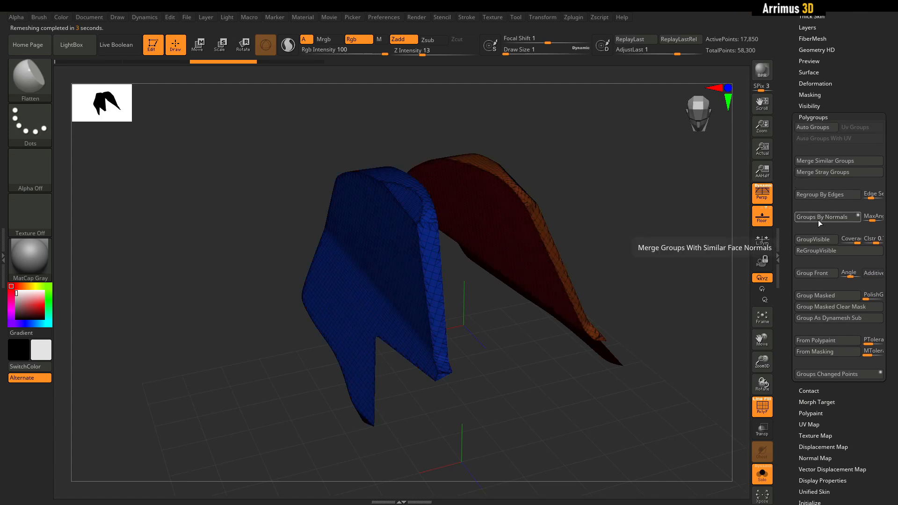
pyautogui.moveTo(697, 242); pyautogui.dragTo(852, 225)
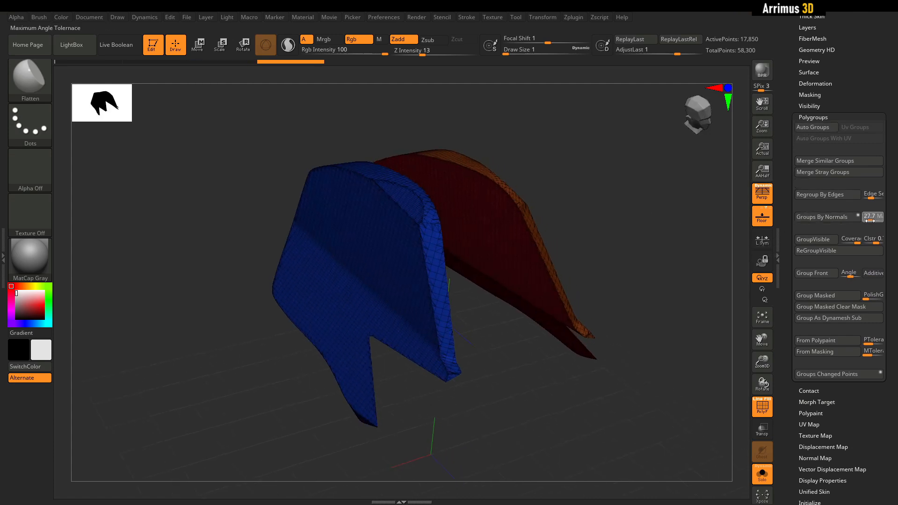
pyautogui.click(847, 218)
pyautogui.moveTo(698, 248); pyautogui.dragTo(717, 259)
# Remesh the strip pieces with ZRemesher, using KeepGroups and a target polygons count of 0.57514.
pyautogui.moveTo(789, 155); pyautogui.dragTo(793, 261)
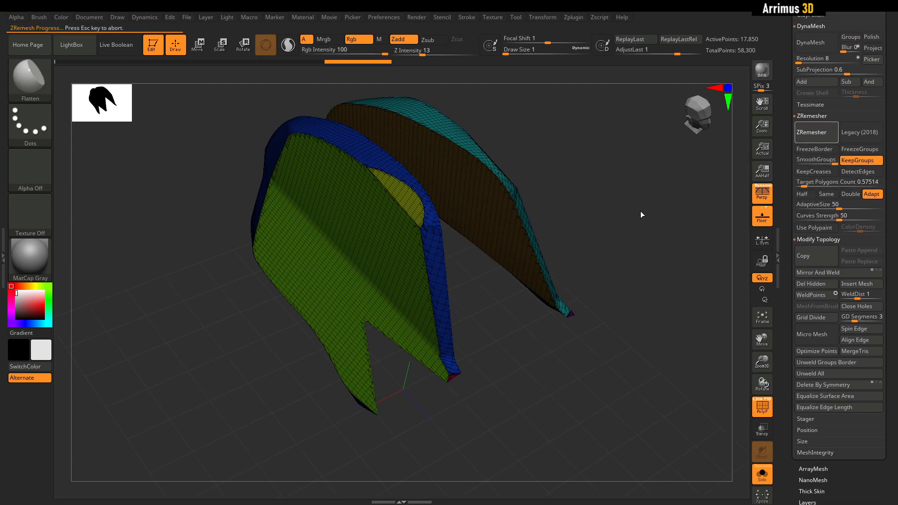
pyautogui.moveTo(584, 199); pyautogui.dragTo(617, 218)
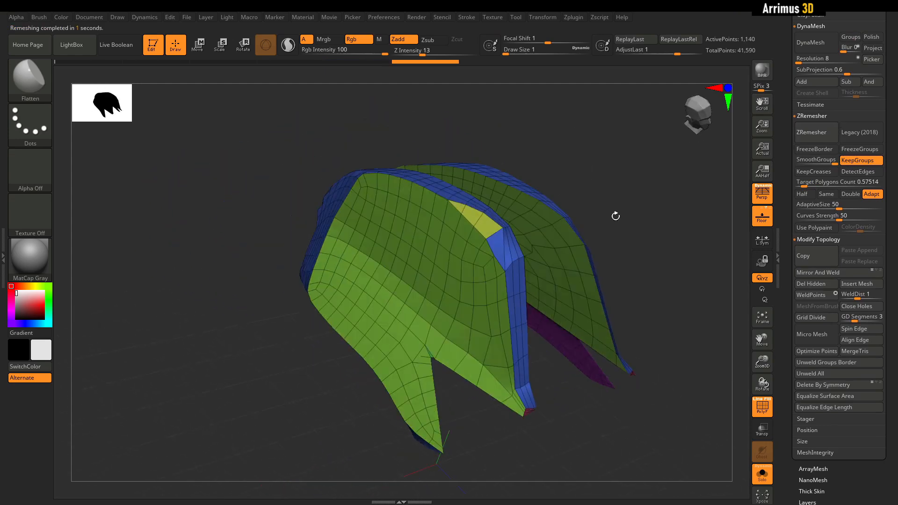
pyautogui.moveTo(606, 187); pyautogui.dragTo(557, 156)
# Raise the row of polygons along the strips' upper outer edge with ZModeler QMesh.
pyautogui.click(616, 167)
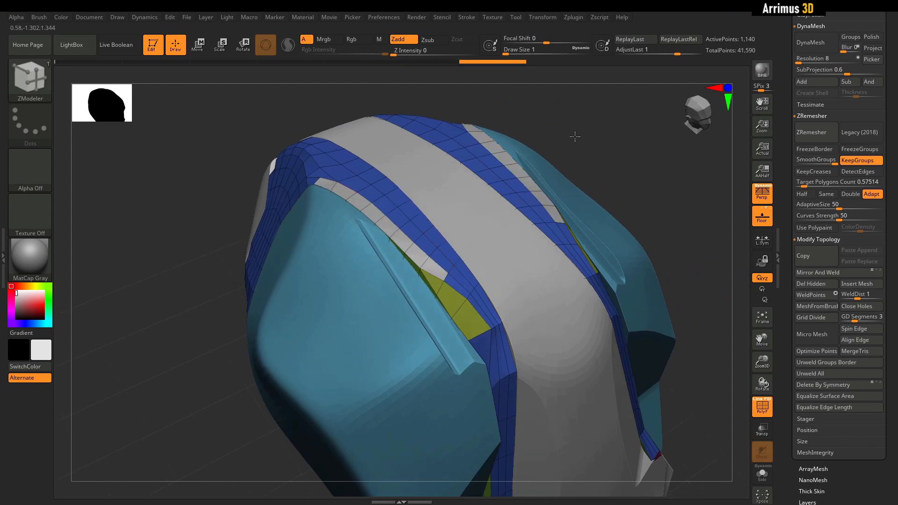
pyautogui.moveTo(575, 137); pyautogui.dragTo(572, 155)
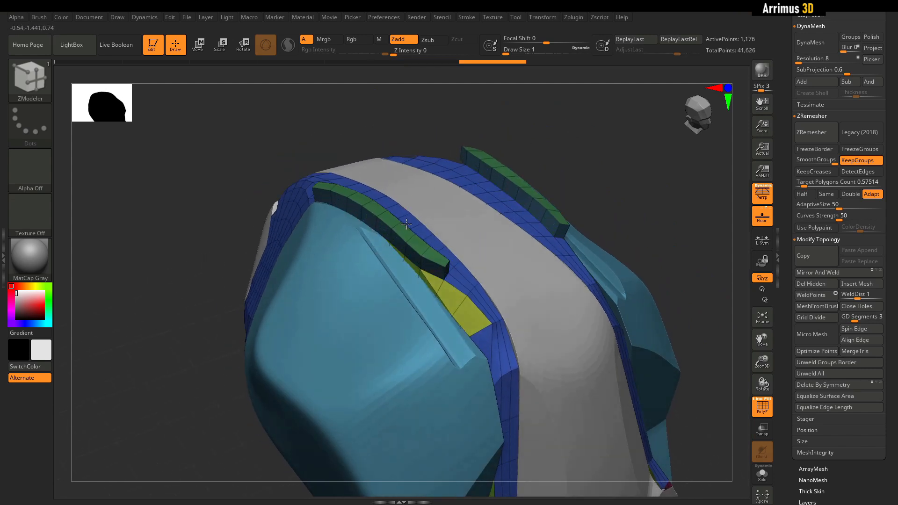
pyautogui.moveTo(580, 175); pyautogui.dragTo(626, 154)
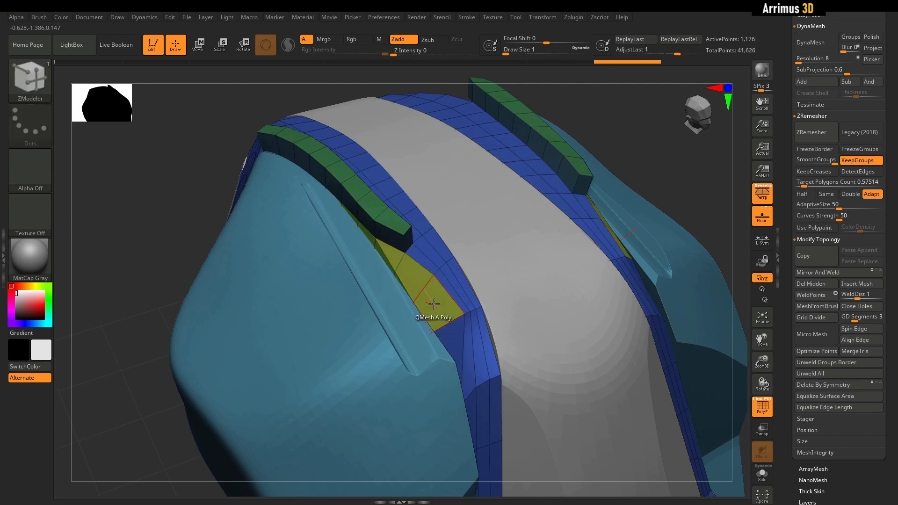
# Inset the small flat polygroup face on the strips with ZModeler, and return the polygon action to QMesh.
pyautogui.press('space')
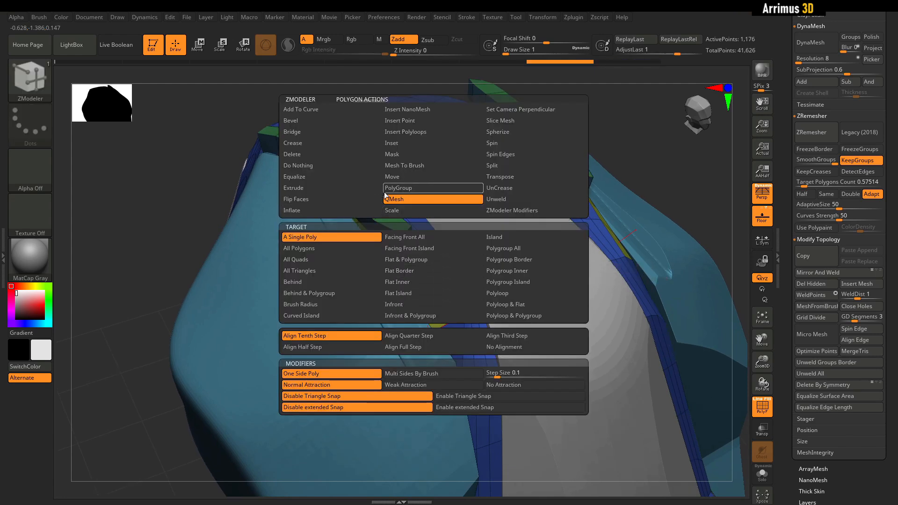
pyautogui.click(400, 143)
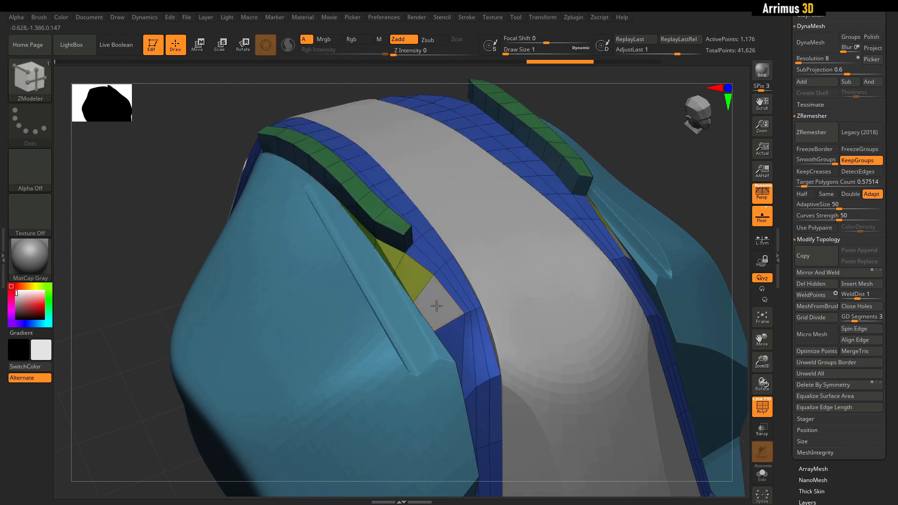
pyautogui.moveTo(627, 141); pyautogui.dragTo(612, 106)
pyautogui.press('space')
pyautogui.click(421, 187)
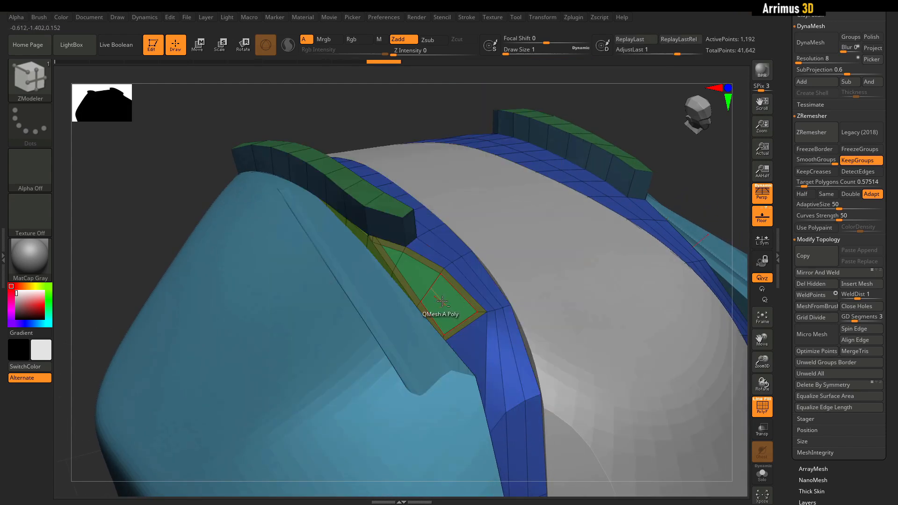
# Use QMesh on the inset face and on a short row of polygons down the strips' front edge.
pyautogui.click(441, 301)
pyautogui.keyDown('alt'); pyautogui.moveTo(456, 213); pyautogui.dragTo(471, 262); pyautogui.keyUp('alt')
pyautogui.keyDown('alt'); pyautogui.moveTo(432, 351); pyautogui.dragTo(386, 305); pyautogui.keyUp('alt')
pyautogui.hotkey('ctrl', 'z')
pyautogui.keyDown('alt'); pyautogui.moveTo(473, 286); pyautogui.dragTo(385, 203); pyautogui.keyUp('alt')
pyautogui.click(432, 229)
pyautogui.moveTo(431, 229); pyautogui.dragTo(435, 262)
pyautogui.keyDown('alt'); pyautogui.moveTo(738, 185); pyautogui.dragTo(435, 251); pyautogui.keyUp('alt')
pyautogui.hotkey('shift', 'f')
pyautogui.hotkey('shift', 'f')
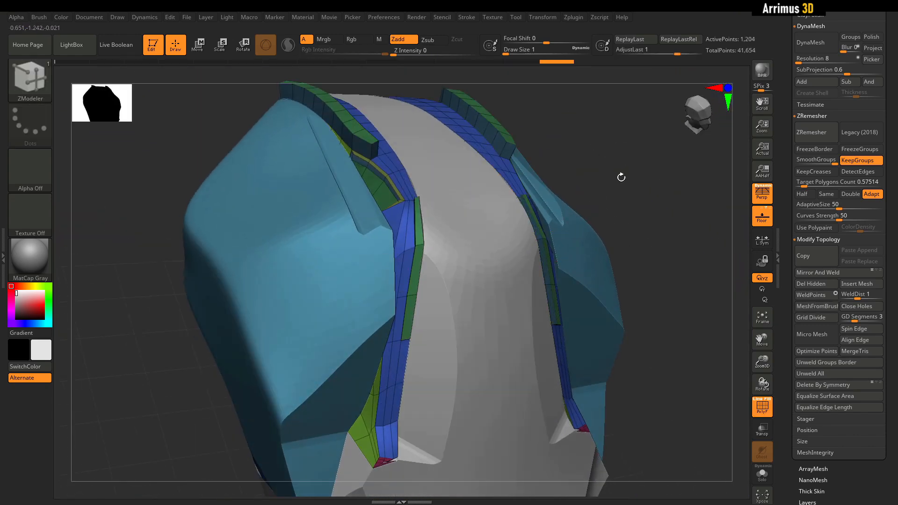
pyautogui.hotkey('shift', 'f')
pyautogui.hotkey('shift', 'f')
# Isolate the side panels and regroup their faces with Groups By Normals, adjusting the maximum angle tolerance.
pyautogui.moveTo(618, 164); pyautogui.dragTo(659, 193)
pyautogui.keyDown('alt'); pyautogui.click(585, 220); pyautogui.keyUp('alt')
pyautogui.click(845, 163)
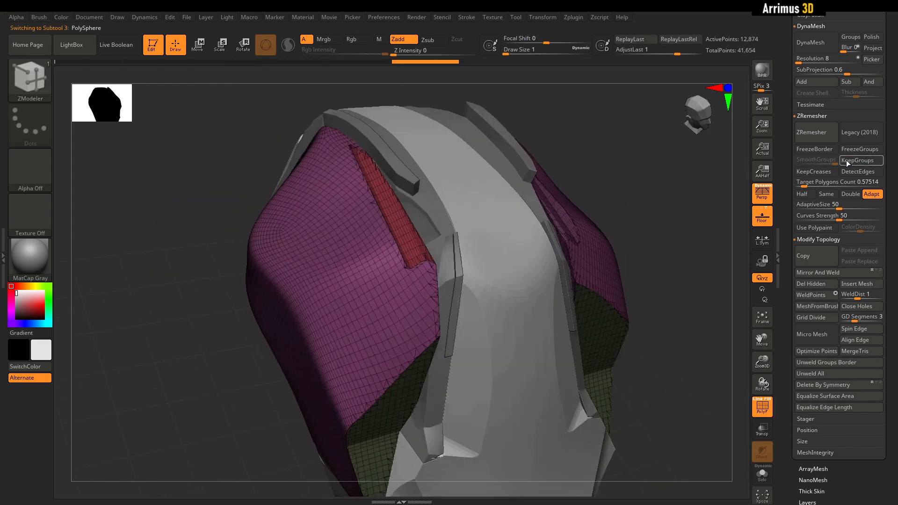
pyautogui.hotkey('ctrl', 'z')
pyautogui.moveTo(649, 133); pyautogui.dragTo(515, 178)
pyautogui.hotkey('alt', 's')
pyautogui.moveTo(794, 328); pyautogui.dragTo(795, 87)
pyautogui.click(845, 215)
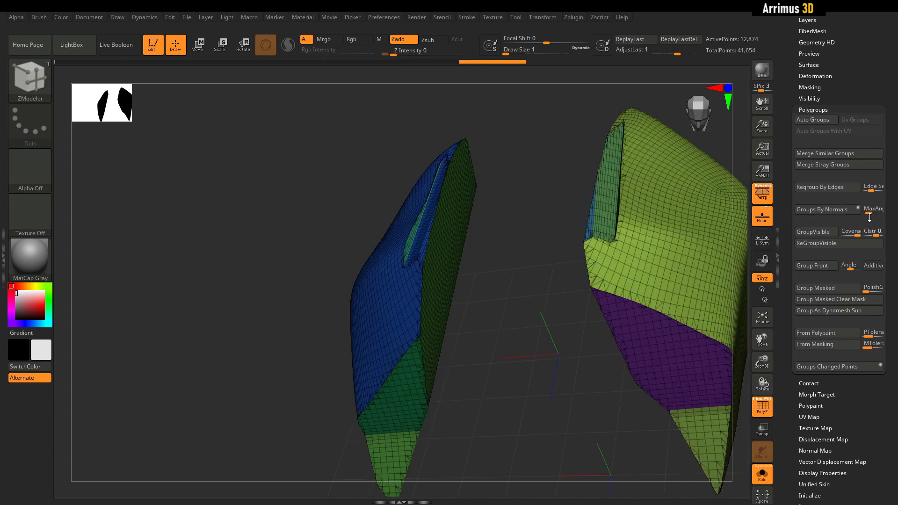
pyautogui.click(844, 215)
# Adjust the ZRemesher target polygons count, and refine the side panels' polygroups with another Groups By Normals pass.
pyautogui.moveTo(794, 123); pyautogui.dragTo(795, 351)
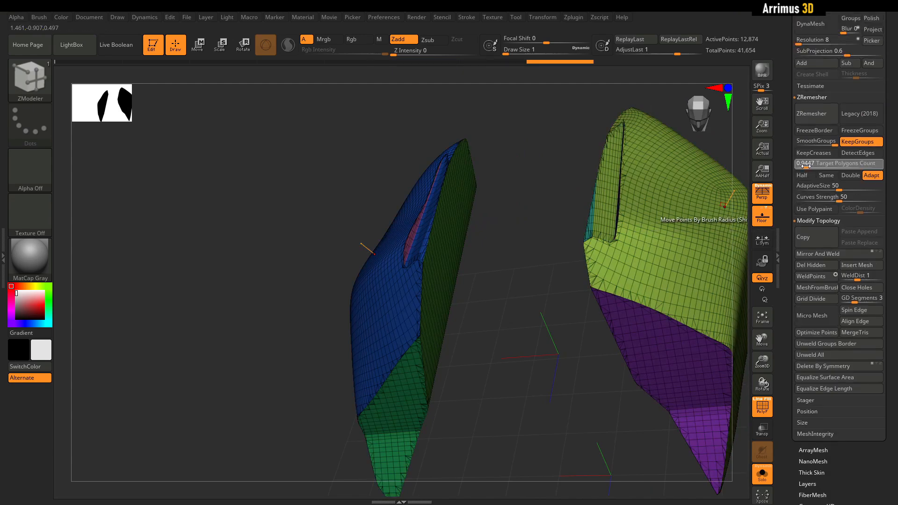
pyautogui.moveTo(496, 158); pyautogui.dragTo(510, 255)
pyautogui.moveTo(789, 234); pyautogui.dragTo(790, 28)
pyautogui.click(869, 262)
pyautogui.click(855, 261)
# Hide one of the two mirrored side panels and remove it with Del Hidden.
pyautogui.moveTo(707, 327)
pyautogui.mouseDown()
pyautogui.moveTo(576, 373)
pyautogui.moveTo(518, 245)
pyautogui.mouseUp()
pyautogui.hotkey('ctrl', 'shift')
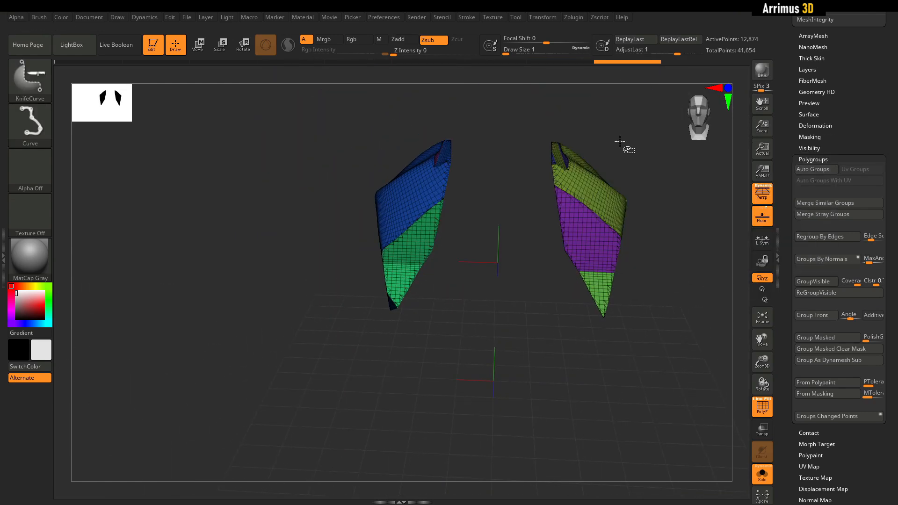
pyautogui.moveTo(608, 154)
pyautogui.mouseDown()
pyautogui.moveTo(598, 167)
pyautogui.moveTo(656, 175)
pyautogui.moveTo(669, 126)
pyautogui.moveTo(530, 343)
pyautogui.mouseUp()
pyautogui.hotkey('ctrl', 'shift')
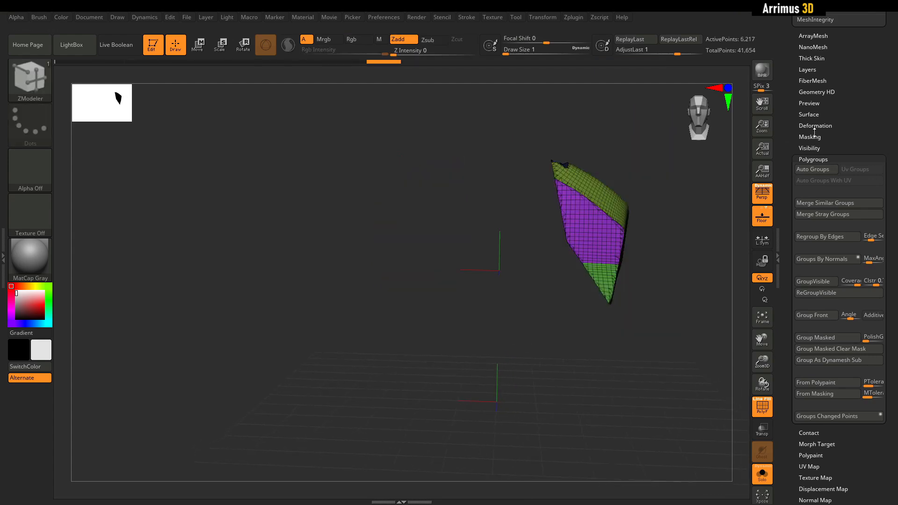
pyautogui.moveTo(787, 144); pyautogui.dragTo(790, 217)
pyautogui.click(814, 231)
# Remesh the remaining side panel with ZRemesher, using KeepGroups and a target polygons count of 1.29117.
pyautogui.moveTo(726, 262); pyautogui.dragTo(607, 311)
pyautogui.click(803, 89)
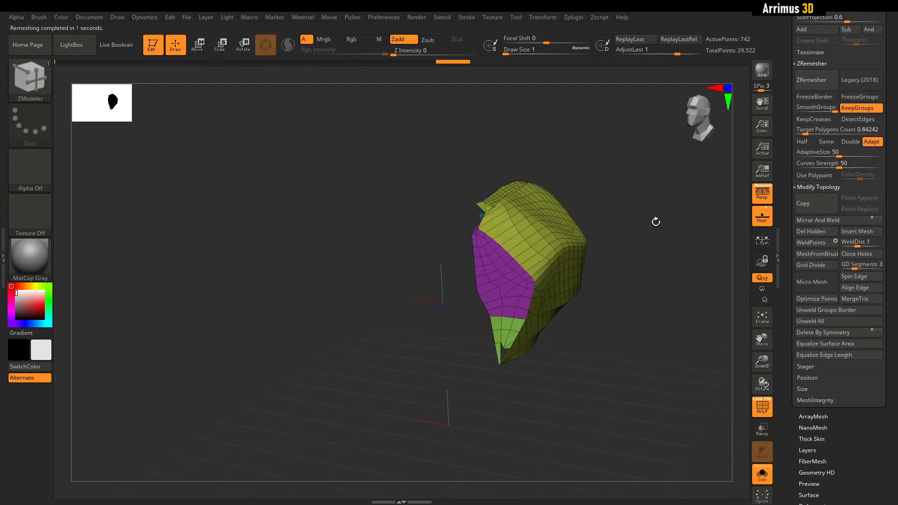
pyautogui.moveTo(801, 134); pyautogui.dragTo(807, 134)
# Extrude a raised block on the side panel's upper face, and inset the polygroup island of its front facet.
pyautogui.moveTo(620, 121); pyautogui.dragTo(639, 187)
pyautogui.moveTo(519, 261); pyautogui.dragTo(662, 214)
pyautogui.press('space')
pyautogui.click(429, 144)
pyautogui.click(534, 282)
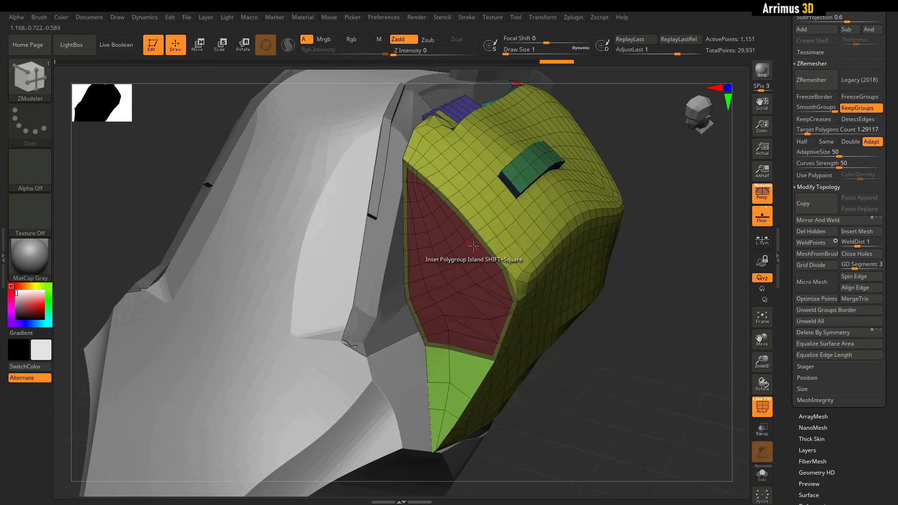
pyautogui.press('space')
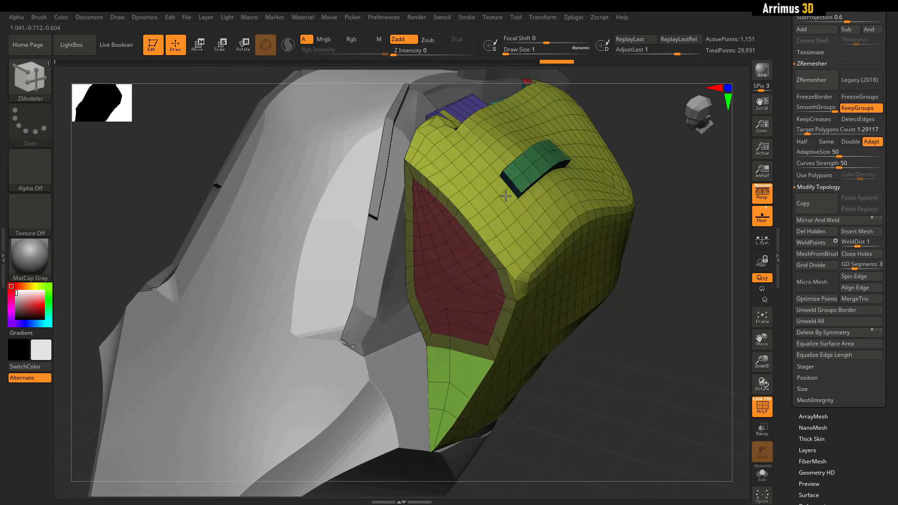
# Inset the front facet of the side panel once more as a polygroup island.
pyautogui.moveTo(447, 261); pyautogui.dragTo(447, 263, button='right')
pyautogui.press('space')
pyautogui.click(445, 143)
pyautogui.moveTo(449, 261); pyautogui.dragTo(450, 265)
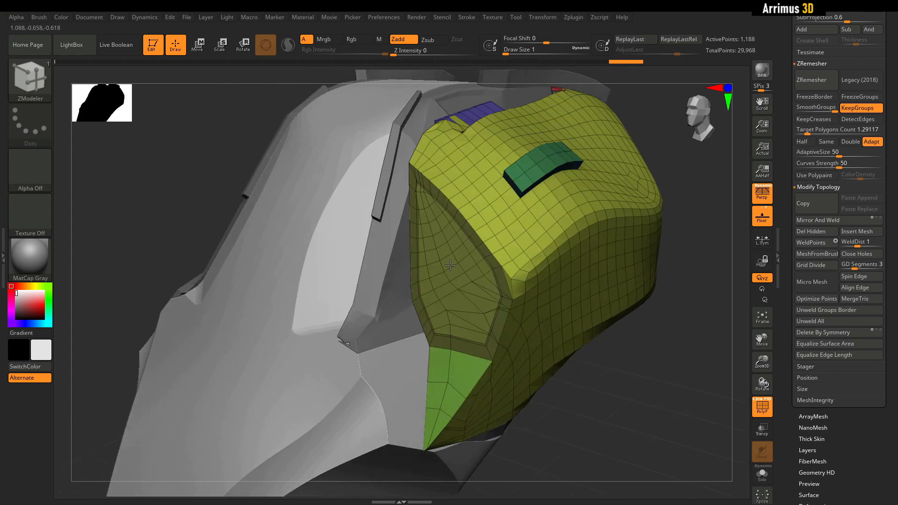
# Push the side panel's inset front facet inward with the Move action, targeting Polygroup Island and aligned to normal.
pyautogui.press('space')
pyautogui.click(413, 177)
pyautogui.moveTo(746, 146); pyautogui.dragTo(692, 148)
pyautogui.press('space')
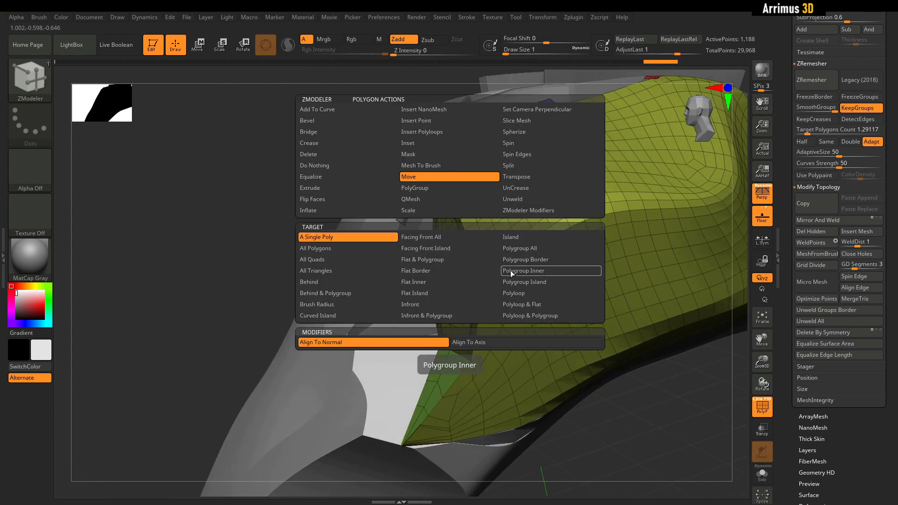
pyautogui.click(524, 282)
pyautogui.moveTo(290, 254); pyautogui.dragTo(293, 254)
pyautogui.moveTo(450, 273); pyautogui.dragTo(459, 274)
pyautogui.moveTo(243, 255); pyautogui.dragTo(297, 256)
# Scale down the recessed front facet's inner polygroup island and check the panel with and without polyframe.
pyautogui.press('space')
pyautogui.click(413, 210)
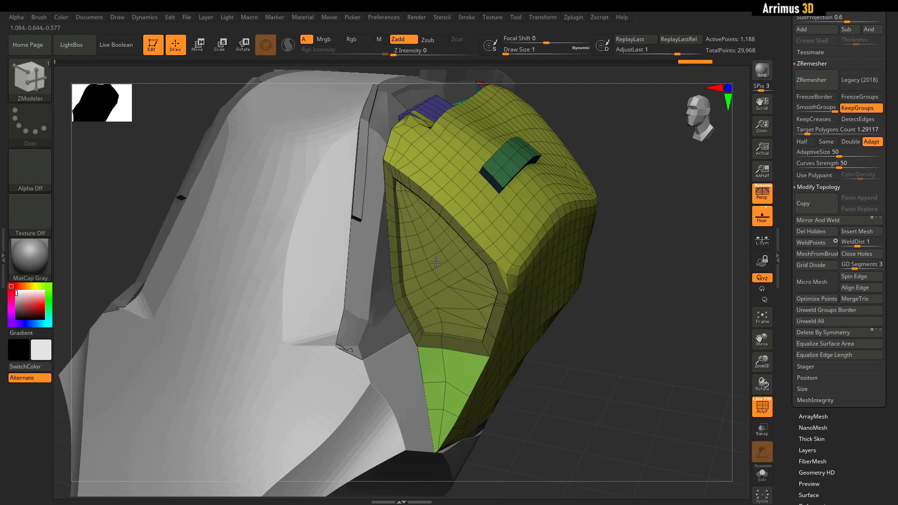
pyautogui.moveTo(445, 269); pyautogui.dragTo(455, 265)
pyautogui.moveTo(461, 246); pyautogui.dragTo(506, 221, button='right')
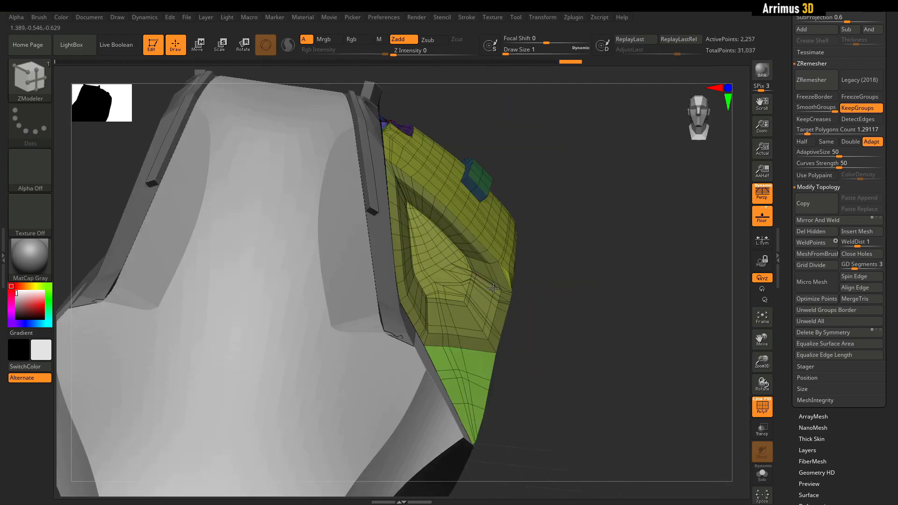
pyautogui.keyDown('ctrl'); pyautogui.moveTo(627, 243); pyautogui.dragTo(627, 196, button='right'); pyautogui.keyUp('ctrl')
pyautogui.moveTo(669, 197); pyautogui.dragTo(624, 194)
pyautogui.hotkey('shift', 'f')
pyautogui.hotkey('shift', 'f')
pyautogui.moveTo(567, 206); pyautogui.dragTo(610, 216)
pyautogui.keyDown('ctrl'); pyautogui.moveTo(609, 216); pyautogui.dragTo(609, 252, button='right'); pyautogui.keyUp('ctrl')
pyautogui.moveTo(622, 234); pyautogui.dragTo(559, 237)
# Mark a row of polygons along the front recess's upper edge and raise it as a ridge with QMesh.
pyautogui.press('space')
pyautogui.click(420, 202)
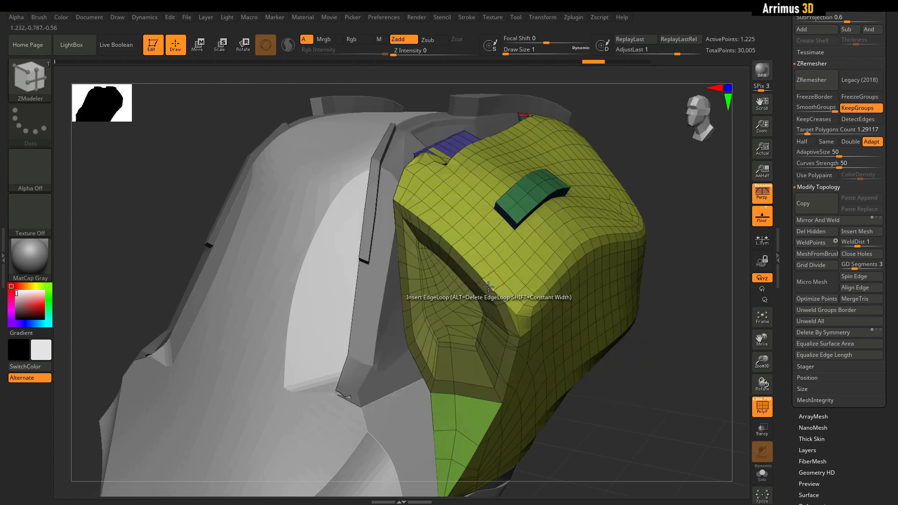
pyautogui.keyDown('alt'); pyautogui.moveTo(457, 239); pyautogui.dragTo(407, 201); pyautogui.keyUp('alt')
pyautogui.moveTo(412, 200); pyautogui.dragTo(491, 194, button='right')
pyautogui.moveTo(437, 215); pyautogui.dragTo(440, 224)
pyautogui.keyDown('ctrl'); pyautogui.moveTo(563, 206); pyautogui.dragTo(564, 164, button='right'); pyautogui.keyUp('ctrl')
pyautogui.hotkey('shift', 'f')
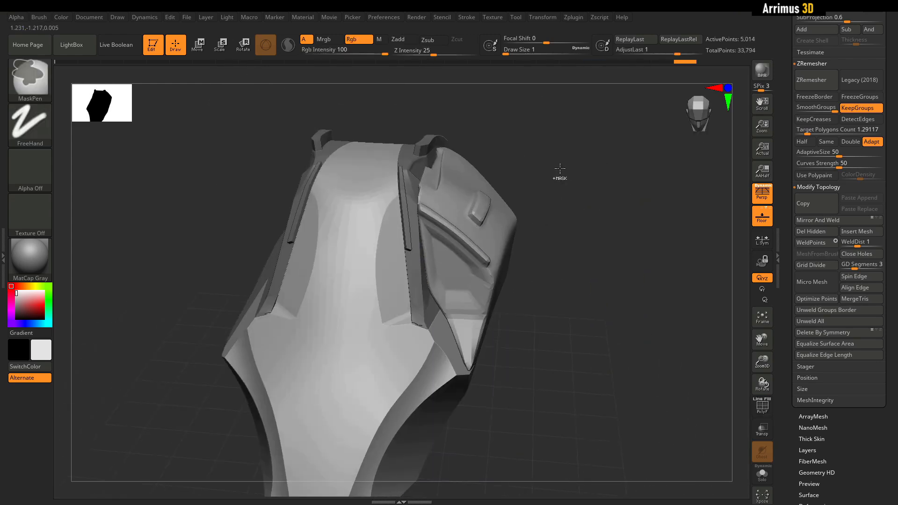
pyautogui.hotkey('shift', 'f')
# Mirror the finished side panel to the opposite side with Mirror And Weld.
pyautogui.moveTo(791, 428); pyautogui.dragTo(791, 182)
pyautogui.click(815, 260)
pyautogui.click(805, 113)
pyautogui.moveTo(791, 112); pyautogui.dragTo(791, 404)
pyautogui.click(818, 265)
pyautogui.moveTo(721, 266); pyautogui.dragTo(664, 257)
# Hide the polyframe and subdivide the mirrored side panels three times.
pyautogui.hotkey('shift', 'f')
pyautogui.hotkey('ctrl', 'd')
pyautogui.hotkey('ctrl', 'd')
pyautogui.hotkey('ctrl', 'd')
pyautogui.moveTo(622, 206); pyautogui.dragTo(622, 187)
# Select the rear panel subtool, show its polyframe, and undo its last three edits.
pyautogui.keyDown('alt'); pyautogui.click(386, 208); pyautogui.keyUp('alt')
pyautogui.moveTo(538, 243); pyautogui.dragTo(529, 178)
pyautogui.hotkey('shift', 'f')
pyautogui.hotkey('ctrl', 'z')
pyautogui.hotkey('ctrl', 'z')
pyautogui.keyDown('alt'); pyautogui.moveTo(529, 178); pyautogui.dragTo(568, 213, button='right'); pyautogui.keyUp('alt')
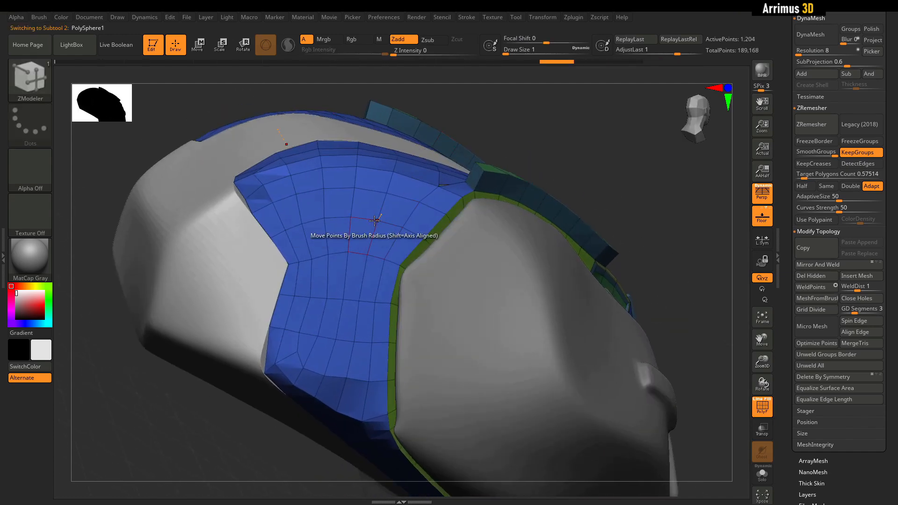
pyautogui.hotkey('ctrl', 'z')
# Split five points on the rear panel into round facets and recess them together with QMesh, targeting Polygroup All.
pyautogui.press('space')
pyautogui.click(406, 220)
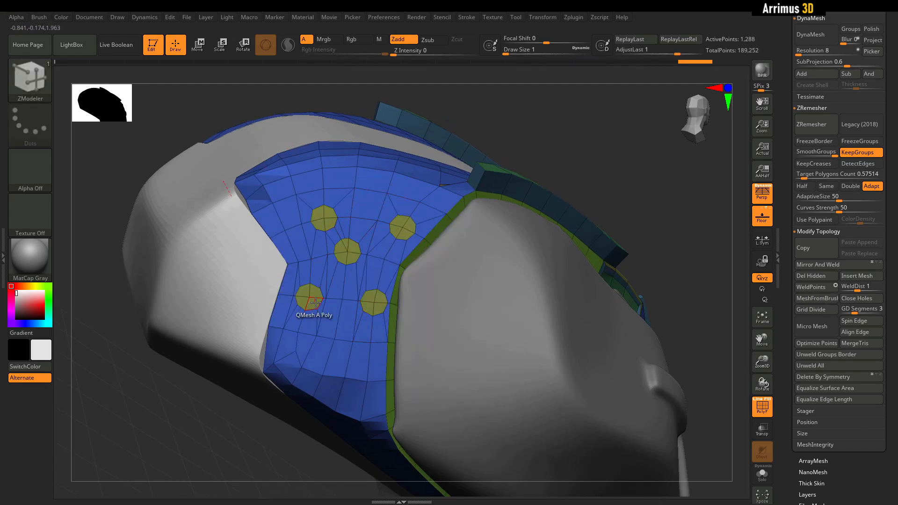
pyautogui.moveTo(313, 300); pyautogui.dragTo(395, 238, button='right')
pyautogui.press('space')
pyautogui.click(475, 249)
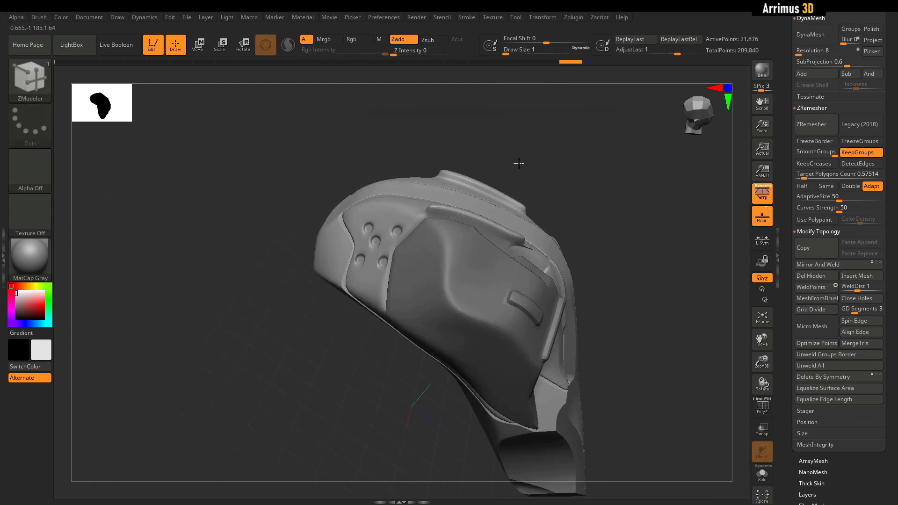
# Select the central body subtool and divide it into polygroups with Groups By Normals.
pyautogui.moveTo(517, 161); pyautogui.dragTo(491, 278, button='right')
pyautogui.keyDown('alt'); pyautogui.click(491, 278); pyautogui.keyUp('alt')
pyautogui.moveTo(787, 296); pyautogui.dragTo(788, 168)
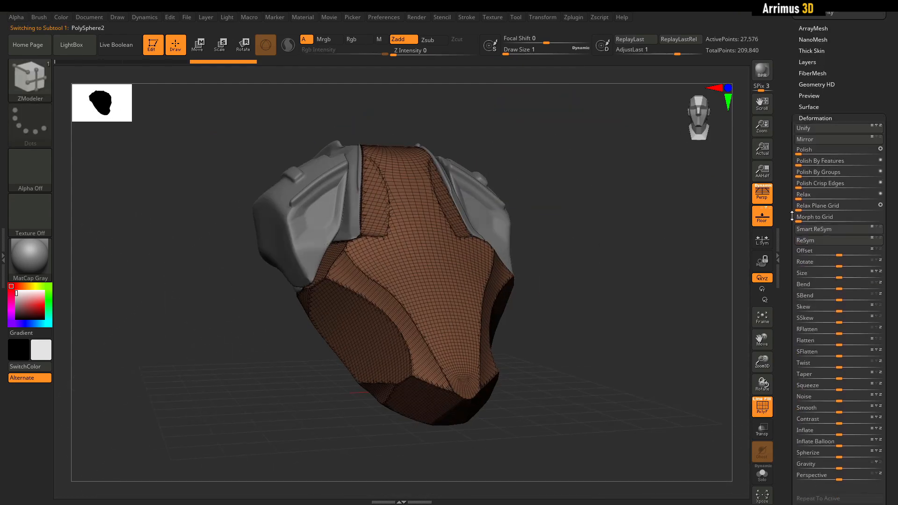
pyautogui.moveTo(800, 234); pyautogui.dragTo(802, 155)
pyautogui.click(851, 368)
pyautogui.click(850, 368)
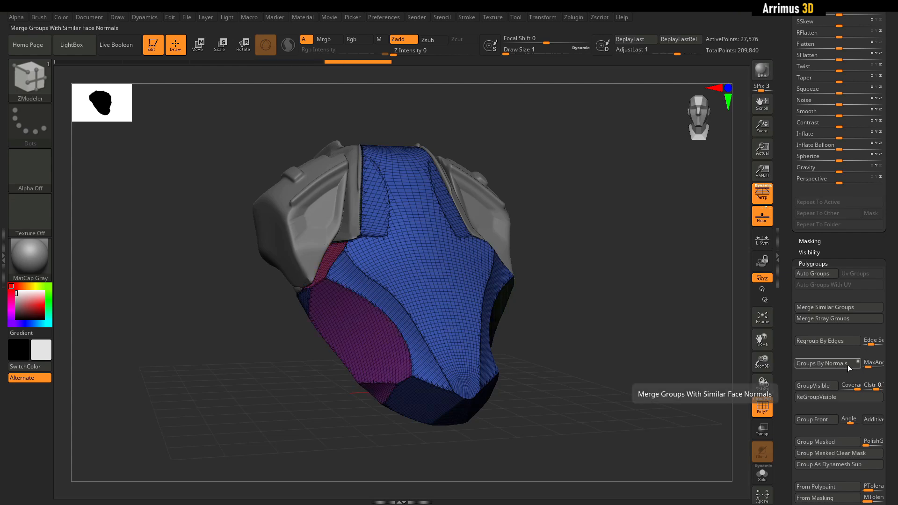
pyautogui.click(838, 364)
# Remesh the central body with ZRemesher, using KeepGroups, SmoothGroups and a target polygons count of 1.69702.
pyautogui.moveTo(671, 363); pyautogui.dragTo(634, 358, button='right')
pyautogui.moveTo(787, 145); pyautogui.dragTo(790, 196)
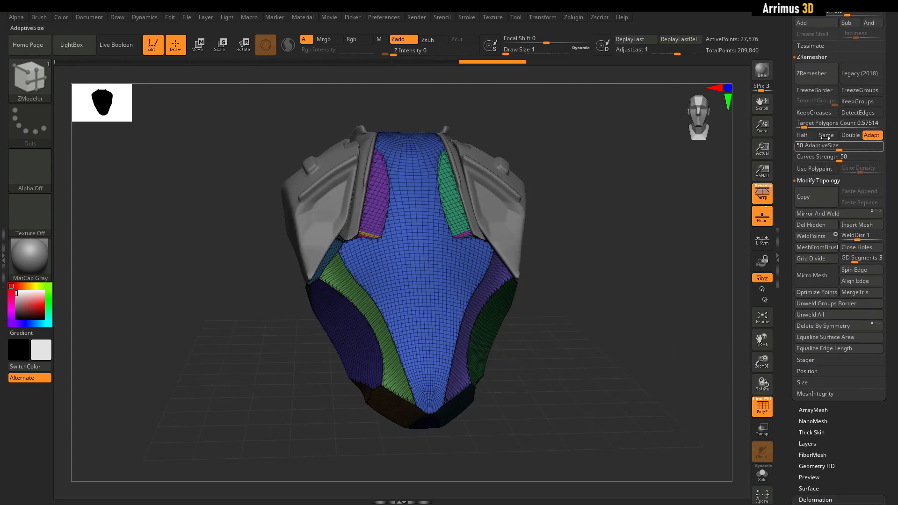
pyautogui.keyDown('ctrl'); pyautogui.moveTo(355, 244); pyautogui.dragTo(355, 272, button='right'); pyautogui.keyUp('ctrl')
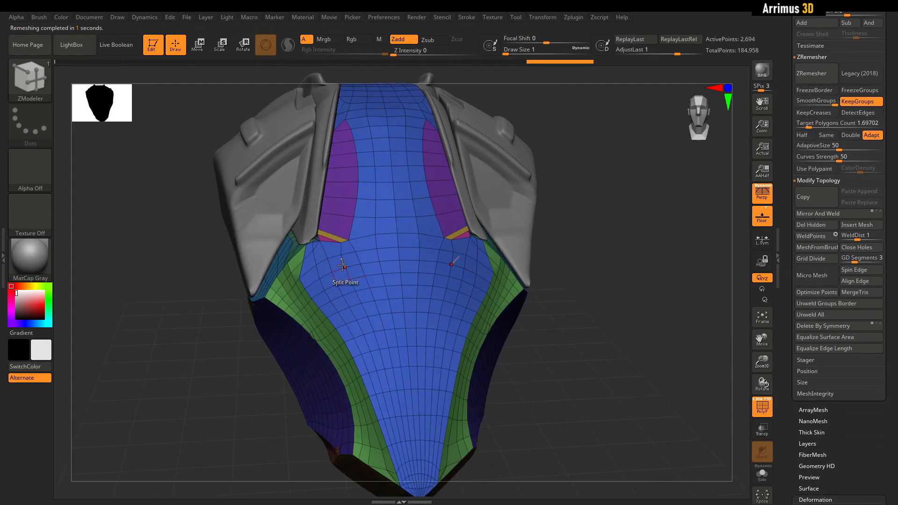
# Recess the two narrow side strips on the upper central body and raise a tapered band across it with QMesh.
pyautogui.moveTo(585, 178)
pyautogui.mouseDown()
pyautogui.moveTo(585, 186)
pyautogui.moveTo(608, 187)
pyautogui.moveTo(578, 181)
pyautogui.mouseUp()
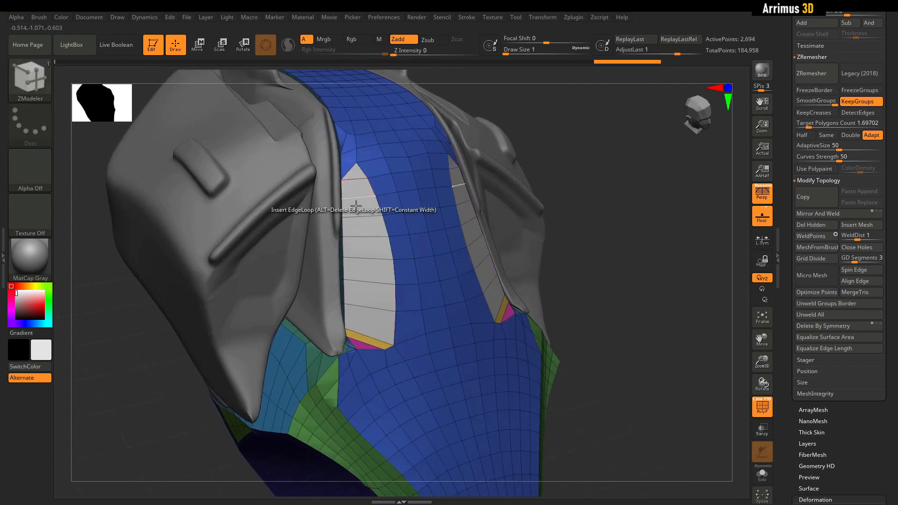
pyautogui.hotkey('shift', 'f')
pyautogui.moveTo(509, 196); pyautogui.dragTo(594, 123)
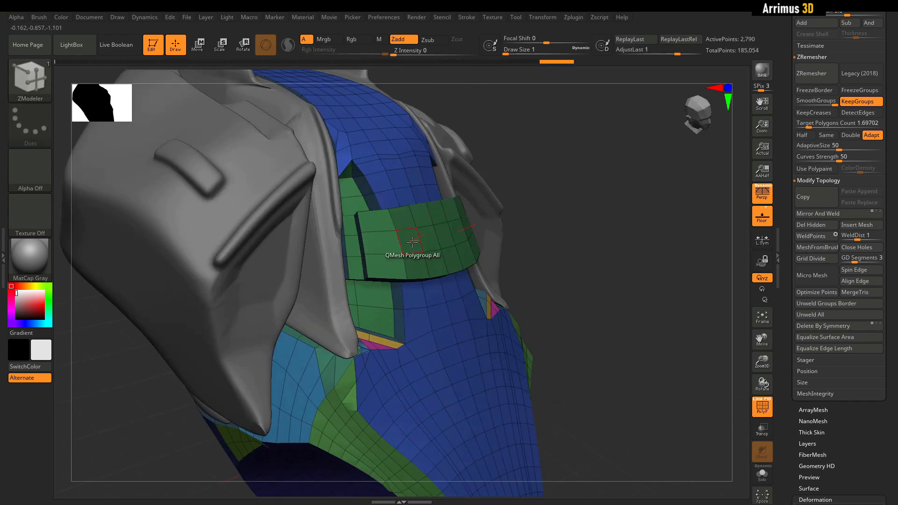
pyautogui.press('space')
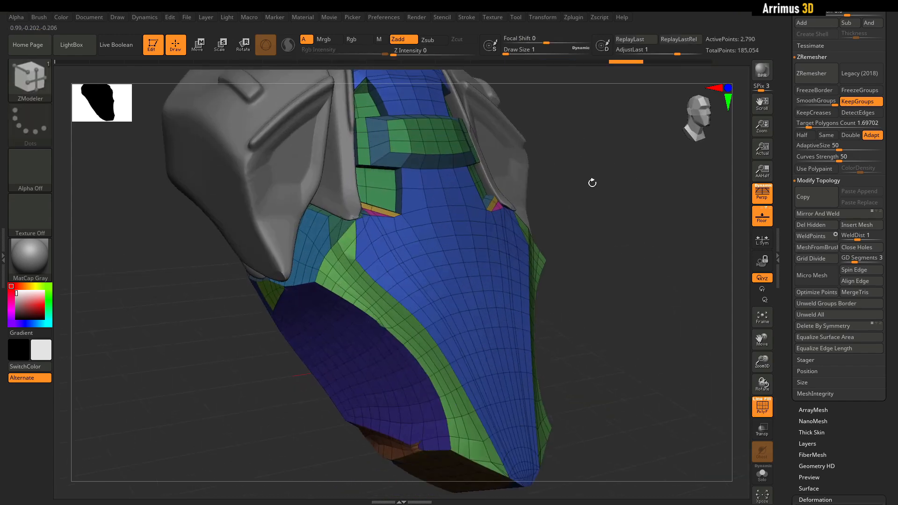
# Split four points on the central body's lower side facet into round facets and recess them with QMesh.
pyautogui.moveTo(577, 185); pyautogui.dragTo(360, 307)
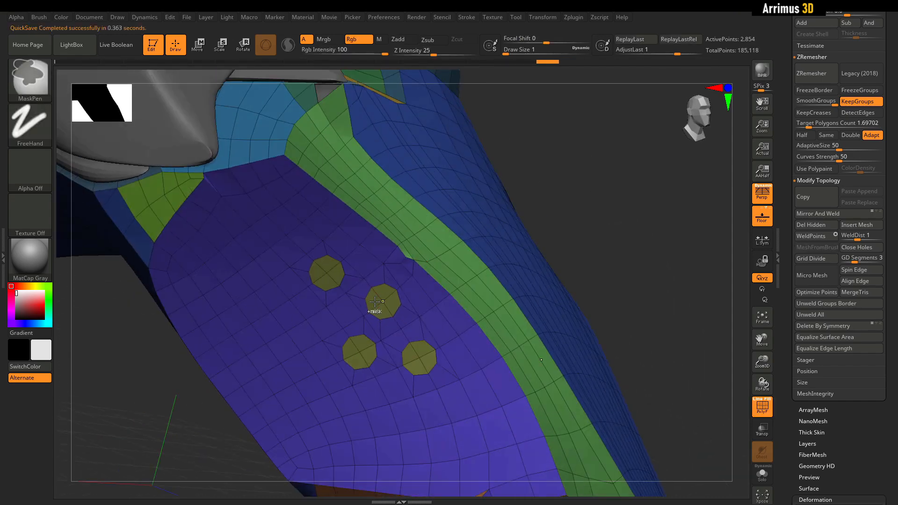
pyautogui.press('space')
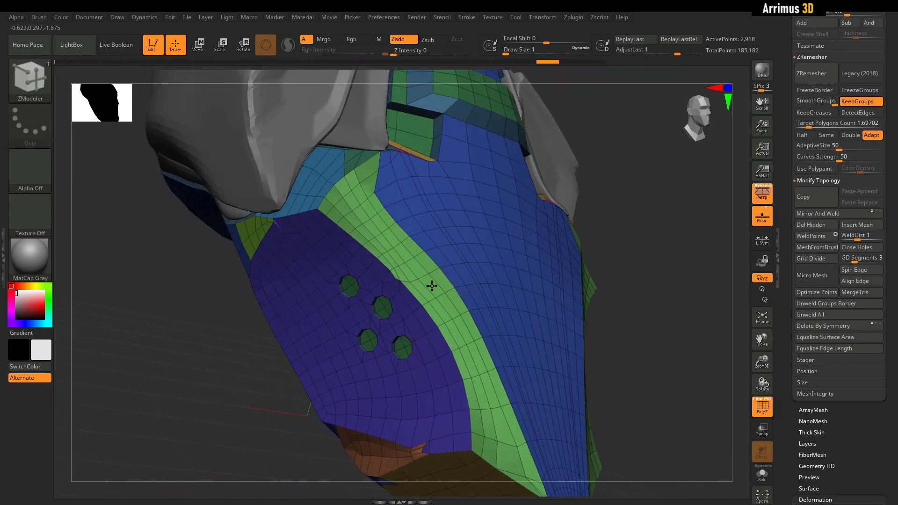
# Mark three strips of polygons on each side of the lower front, recess them as slots with QMesh, and preview them smoothed.
pyautogui.moveTo(641, 225); pyautogui.dragTo(620, 213)
pyautogui.keyDown('alt'); pyautogui.moveTo(585, 306); pyautogui.dragTo(510, 277); pyautogui.keyUp('alt')
pyautogui.keyDown('alt'); pyautogui.moveTo(642, 276); pyautogui.dragTo(574, 188); pyautogui.keyUp('alt')
pyautogui.keyDown('alt'); pyautogui.click(431, 278); pyautogui.keyUp('alt')
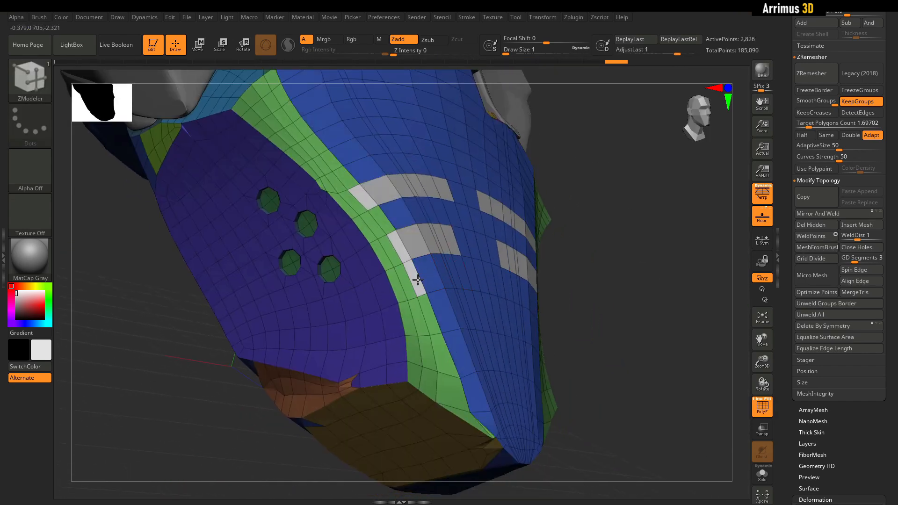
pyautogui.keyDown('alt'); pyautogui.moveTo(461, 309); pyautogui.dragTo(469, 307); pyautogui.keyUp('alt')
pyautogui.moveTo(450, 306); pyautogui.dragTo(461, 323)
pyautogui.press('d')
pyautogui.hotkey('shift', 'f')
pyautogui.moveTo(655, 271); pyautogui.dragTo(664, 252)
pyautogui.hotkey('shift', 'f')
pyautogui.hotkey('shift', 'd')
# Inset the floors of the three front slots as polygroup islands.
pyautogui.press('space')
pyautogui.moveTo(640, 205); pyautogui.dragTo(606, 206)
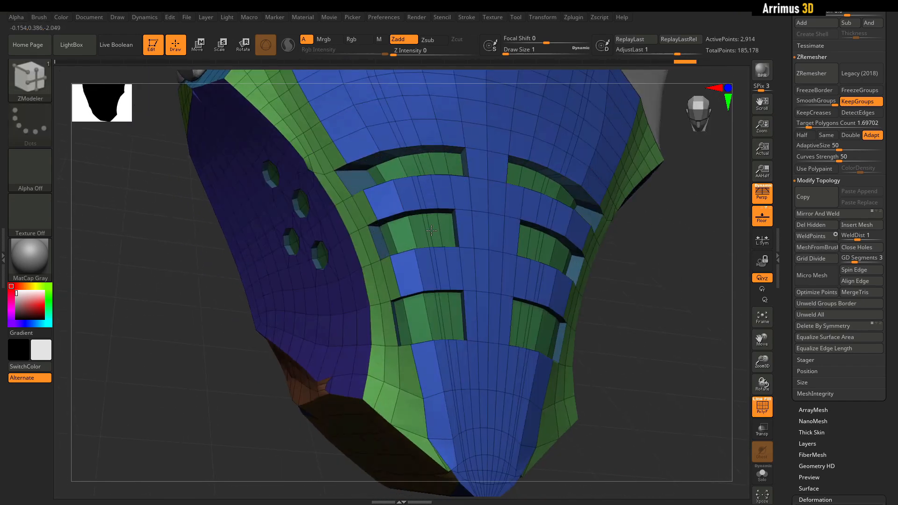
pyautogui.moveTo(648, 253); pyautogui.dragTo(625, 255)
pyautogui.press('space')
pyautogui.click(449, 145)
pyautogui.moveTo(439, 165); pyautogui.dragTo(440, 170)
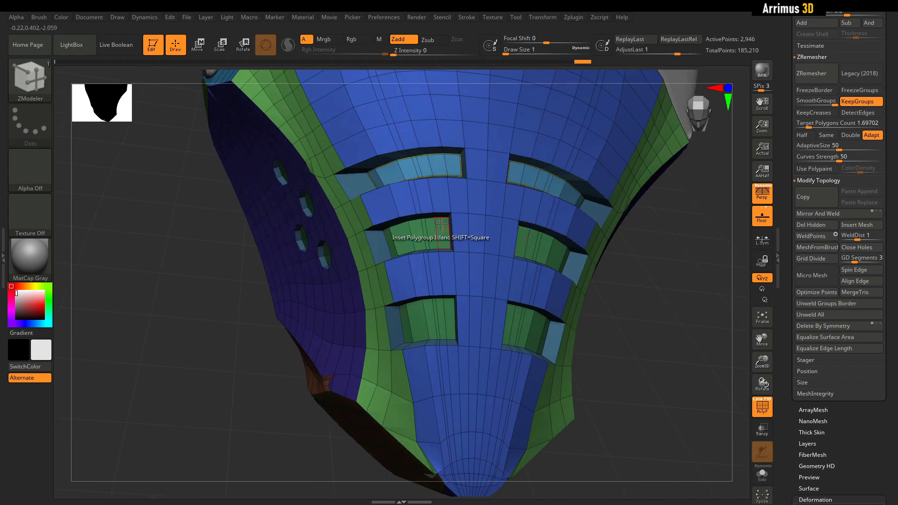
pyautogui.moveTo(449, 307); pyautogui.dragTo(449, 312)
# Examine the inset slots and round recesses with Dynamic Subdivision, with and without polyframe.
pyautogui.press('d')
pyautogui.moveTo(592, 311)
pyautogui.mouseDown()
pyautogui.moveTo(612, 321)
pyautogui.moveTo(597, 306)
pyautogui.mouseUp()
pyautogui.hotkey('shift', 'f')
pyautogui.hotkey('shift', 'f')
pyautogui.hotkey('shift', 'd')
pyautogui.moveTo(693, 243); pyautogui.dragTo(725, 220)
pyautogui.press('d')
pyautogui.hotkey('shift', 'f')
pyautogui.moveTo(616, 216); pyautogui.dragTo(593, 189)
pyautogui.hotkey('shift', 'f')
pyautogui.hotkey('shift', 'd')
# Raise a curved strip along the front edge of the lower side facet with QMesh.
pyautogui.press('space')
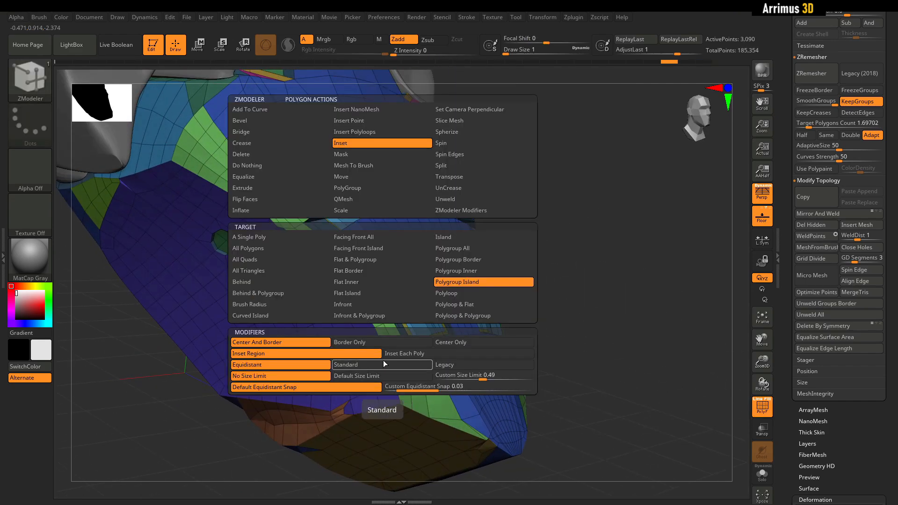
pyautogui.click(341, 200)
pyautogui.moveTo(357, 318); pyautogui.dragTo(358, 229)
pyautogui.moveTo(603, 234); pyautogui.dragTo(604, 266)
pyautogui.press('space')
pyautogui.click(291, 243)
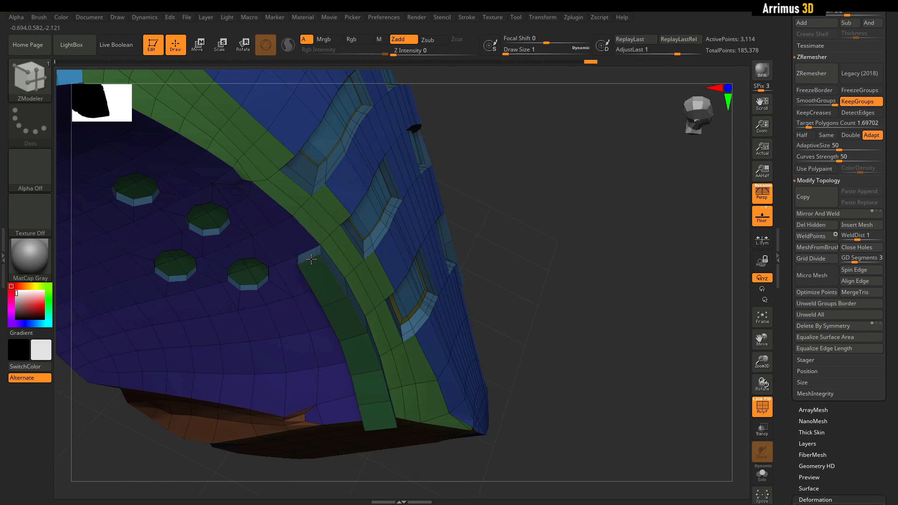
pyautogui.moveTo(312, 261); pyautogui.dragTo(478, 226)
pyautogui.moveTo(312, 239); pyautogui.dragTo(604, 188)
pyautogui.press('space')
pyautogui.moveTo(305, 281); pyautogui.dragTo(308, 282, button='right')
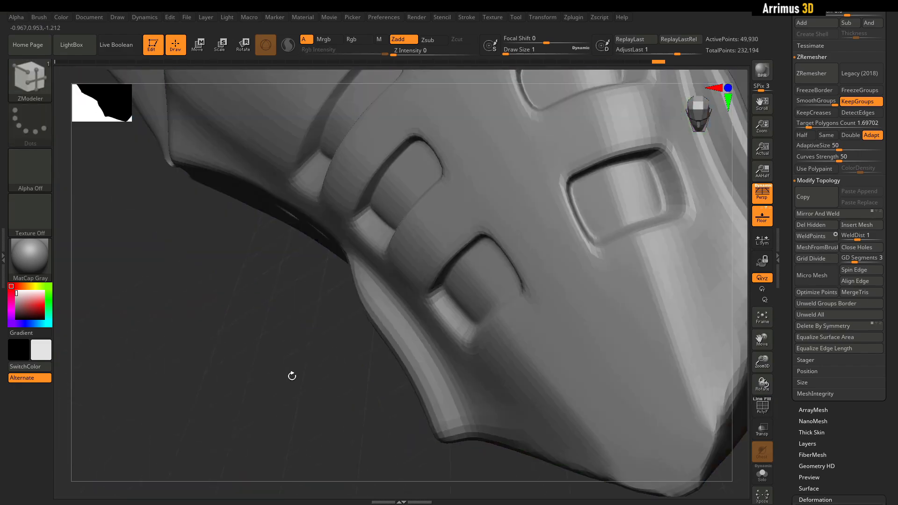
# Subdivide the central body into a smooth high-resolution mesh and hide its polyframe.
pyautogui.moveTo(291, 374)
pyautogui.mouseDown()
pyautogui.moveTo(562, 260)
pyautogui.moveTo(554, 198)
pyautogui.moveTo(538, 200)
pyautogui.moveTo(580, 220)
pyautogui.mouseUp()
pyautogui.hotkey('shift', 'f')
pyautogui.hotkey('shift', 'f')
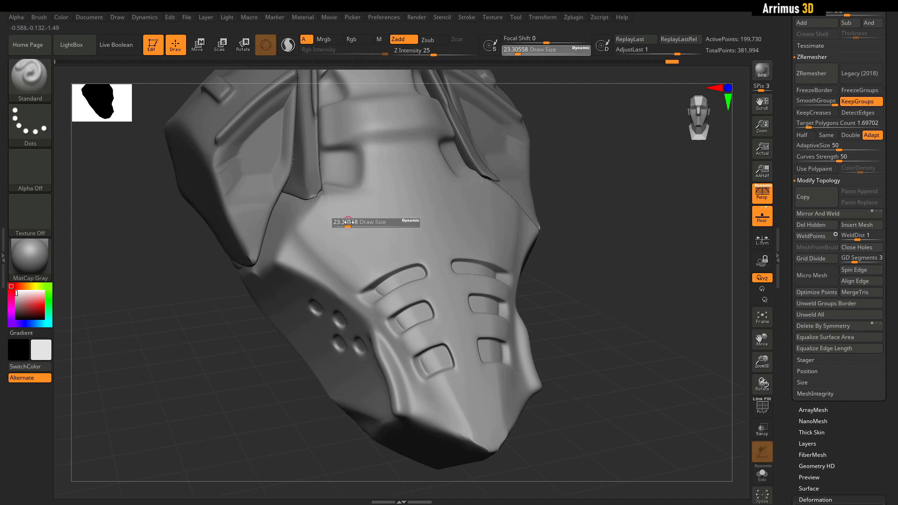
# Mask two mirrored eye-shaped patches above the front slots with a Draw Size of 30.69679, and invert the mask.
pyautogui.press('ctrl')
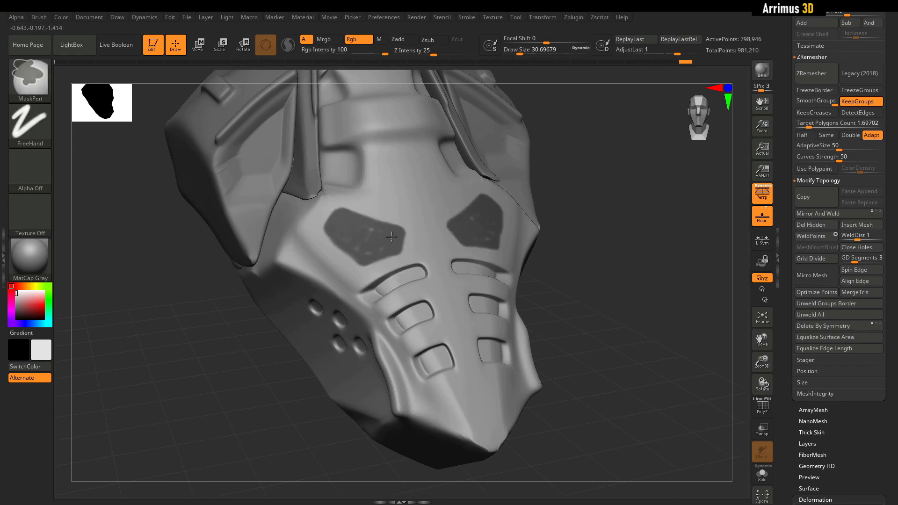
pyautogui.moveTo(543, 161); pyautogui.dragTo(452, 120)
pyautogui.keyDown('ctrl'); pyautogui.click(553, 177); pyautogui.keyUp('ctrl')
# Offset the unmasked eye patches from the surrounding surface with a Transpose line, and return to Draw mode.
pyautogui.press('r')
pyautogui.press('y')
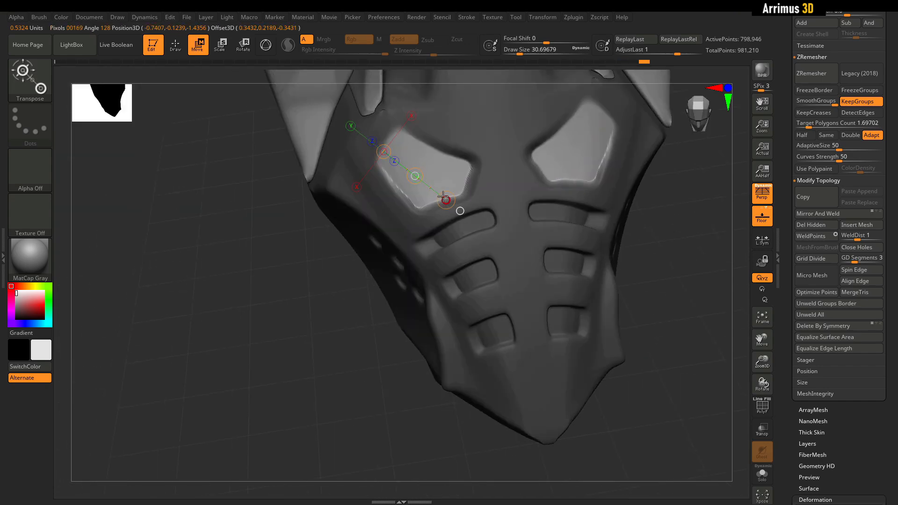
pyautogui.press('q')
pyautogui.moveTo(596, 220); pyautogui.dragTo(594, 192)
pyautogui.hotkey('shift', 'f')
pyautogui.hotkey('shift', 'f')
# Select the large side panels and mask an angular patch on their outer face with a Draw Size of 64.88109.
pyautogui.keyDown('alt'); pyautogui.click(342, 183); pyautogui.keyUp('alt')
pyautogui.moveTo(244, 234); pyautogui.dragTo(281, 248)
pyautogui.hotkey('shift', 'f')
pyautogui.hotkey('shift', 'f')
pyautogui.moveTo(243, 281); pyautogui.dragTo(304, 267)
pyautogui.press('s')
pyautogui.moveTo(347, 243); pyautogui.dragTo(350, 244)
pyautogui.moveTo(367, 253)
pyautogui.keyDown('ctrl'); pyautogui.mouseDown()
pyautogui.moveTo(291, 234)
pyautogui.moveTo(372, 257)
pyautogui.mouseUp(); pyautogui.keyUp('ctrl')
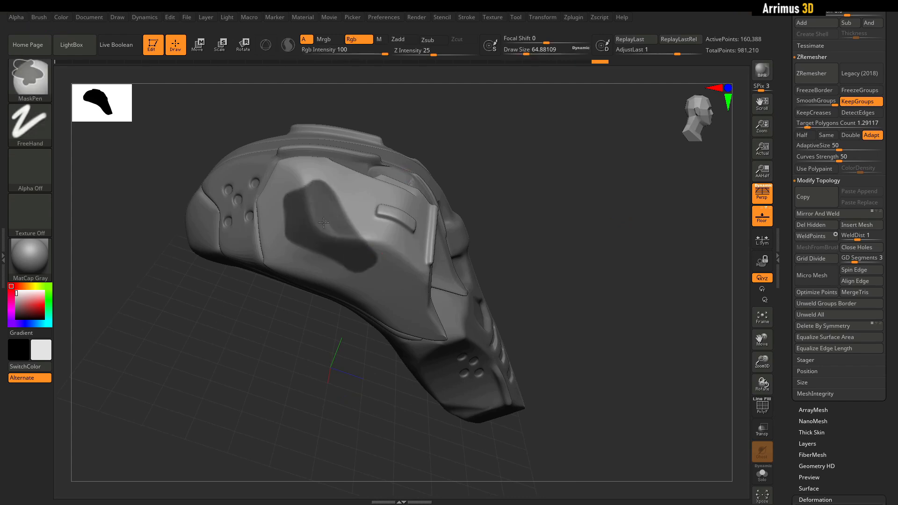
# Adjust the draw size and sharpen the side patch's mask outline by erasing its edges.
pyautogui.moveTo(244, 290); pyautogui.dragTo(281, 281)
pyautogui.press('s')
pyautogui.moveTo(317, 172); pyautogui.dragTo(328, 175)
pyautogui.moveTo(425, 106); pyautogui.dragTo(459, 112)
pyautogui.keyDown('ctrl'); pyautogui.keyDown('alt'); pyautogui.moveTo(284, 236); pyautogui.dragTo(280, 204); pyautogui.keyUp('alt'); pyautogui.keyUp('ctrl')
pyautogui.moveTo(243, 304); pyautogui.dragTo(205, 294)
pyautogui.keyDown('ctrl'); pyautogui.keyDown('alt'); pyautogui.moveTo(286, 243); pyautogui.dragTo(346, 277); pyautogui.keyUp('alt'); pyautogui.keyUp('ctrl')
pyautogui.moveTo(299, 342); pyautogui.dragTo(274, 339)
pyautogui.moveTo(461, 141); pyautogui.dragTo(501, 154)
# Invert the mask and pull the unmasked side patch outward with a Transpose line.
pyautogui.keyDown('ctrl'); pyautogui.click(512, 122); pyautogui.keyUp('ctrl')
pyautogui.press('r')
pyautogui.moveTo(441, 201); pyautogui.dragTo(423, 165)
pyautogui.moveTo(538, 140)
pyautogui.mouseDown()
pyautogui.moveTo(473, 195)
pyautogui.moveTo(371, 199)
pyautogui.mouseUp()
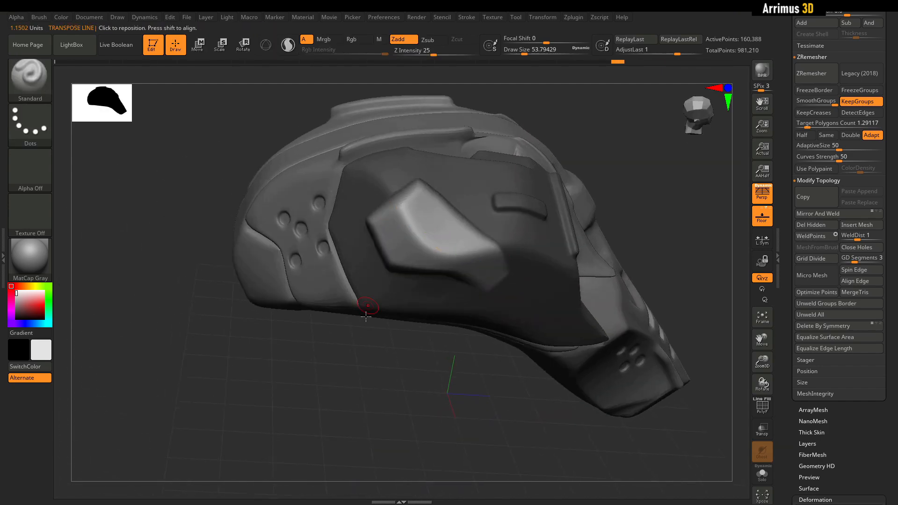
# Return to Draw mode, clear the mask, and smooth the raised side patch's outline.
pyautogui.press('q')
pyautogui.moveTo(281, 375); pyautogui.dragTo(335, 367)
pyautogui.keyDown('ctrl'); pyautogui.moveTo(308, 346); pyautogui.dragTo(335, 367); pyautogui.keyUp('ctrl')
pyautogui.press('s')
pyautogui.keyDown('shift'); pyautogui.moveTo(407, 210); pyautogui.dragTo(449, 243); pyautogui.keyUp('shift')
pyautogui.moveTo(335, 366); pyautogui.dragTo(300, 356)
pyautogui.keyDown('shift'); pyautogui.moveTo(411, 178); pyautogui.dragTo(424, 170); pyautogui.keyUp('shift')
pyautogui.moveTo(299, 355); pyautogui.dragTo(262, 300)
pyautogui.keyDown('shift'); pyautogui.moveTo(398, 187); pyautogui.dragTo(440, 224); pyautogui.keyUp('shift')
# Enlarge the brush and smooth the front end of the raised side patch into the panel.
pyautogui.press(']')
pyautogui.moveTo(573, 150); pyautogui.dragTo(608, 117)
pyautogui.keyDown('shift'); pyautogui.moveTo(537, 171); pyautogui.dragTo(486, 224); pyautogui.keyUp('shift')
pyautogui.moveTo(374, 375); pyautogui.dragTo(468, 300)
# Mask a narrow strip between the raised side patch and the panel's lower border, and invert the mask.
pyautogui.press('s')
pyautogui.moveTo(425, 255)
pyautogui.mouseDown()
pyautogui.moveTo(405, 257)
pyautogui.moveTo(375, 289)
pyautogui.mouseUp()
pyautogui.press('s')
pyautogui.keyDown('ctrl'); pyautogui.moveTo(408, 241); pyautogui.dragTo(379, 296); pyautogui.keyUp('ctrl')
pyautogui.keyDown('ctrl'); pyautogui.click(559, 152); pyautogui.keyUp('ctrl')
pyautogui.moveTo(559, 152)
pyautogui.mouseDown()
pyautogui.moveTo(517, 170)
pyautogui.moveTo(524, 174)
pyautogui.mouseUp()
# Cut down the unmasked strip below the raised patch using TrimDynamic with a Draw Size of 181.68847.
pyautogui.press('s')
pyautogui.moveTo(421, 224)
pyautogui.mouseDown()
pyautogui.moveTo(436, 224)
pyautogui.moveTo(425, 206)
pyautogui.mouseUp()
pyautogui.hotkey('ctrl', 'z')
pyautogui.moveTo(605, 152); pyautogui.dragTo(581, 154)
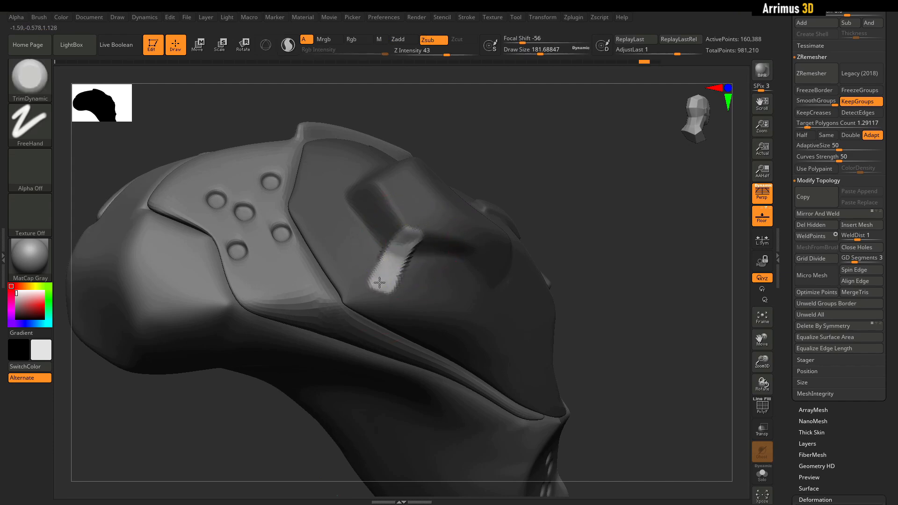
pyautogui.moveTo(398, 248); pyautogui.dragTo(386, 281)
pyautogui.moveTo(386, 280); pyautogui.dragTo(410, 237)
pyautogui.moveTo(571, 164); pyautogui.dragTo(596, 162)
# Step back through the recent side panel edits with repeated undos.
pyautogui.hotkey('ctrl', 'z')
pyautogui.hotkey('ctrl', 'z')
pyautogui.hotkey('ctrl', 'z')
pyautogui.hotkey('ctrl', 'z')
pyautogui.hotkey('ctrl', 'z')
pyautogui.hotkey('ctrl', 'z')
pyautogui.hotkey('ctrl', 'z')
pyautogui.hotkey('ctrl', 'z')
pyautogui.hotkey('ctrl', 'z')
pyautogui.hotkey('ctrl', 'z')
pyautogui.hotkey('ctrl', 'z')
pyautogui.hotkey('ctrl', 'z')
pyautogui.hotkey('ctrl', 'z')
pyautogui.hotkey('ctrl', 'z')
pyautogui.hotkey('ctrl', 'z')
pyautogui.hotkey('ctrl', 'z')
pyautogui.hotkey('ctrl', 'z')
pyautogui.hotkey('ctrl', 'z')
pyautogui.hotkey('ctrl', 'z')
pyautogui.hotkey('ctrl', 'z')
# Polish and smooth the side panel's surfaces around to its front facet with the hPolish brush.
pyautogui.moveTo(477, 185); pyautogui.dragTo(398, 330)
pyautogui.keyDown('alt'); pyautogui.moveTo(359, 352); pyautogui.dragTo(378, 241); pyautogui.keyUp('alt')
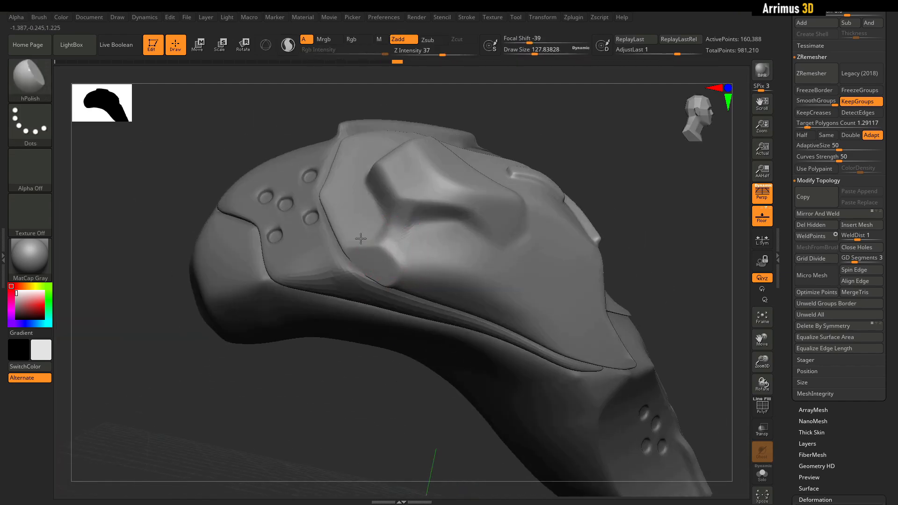
pyautogui.moveTo(387, 336)
pyautogui.mouseDown()
pyautogui.moveTo(596, 226)
pyautogui.moveTo(589, 290)
pyautogui.moveTo(500, 301)
pyautogui.moveTo(445, 231)
pyautogui.mouseUp()
pyautogui.press('shift')
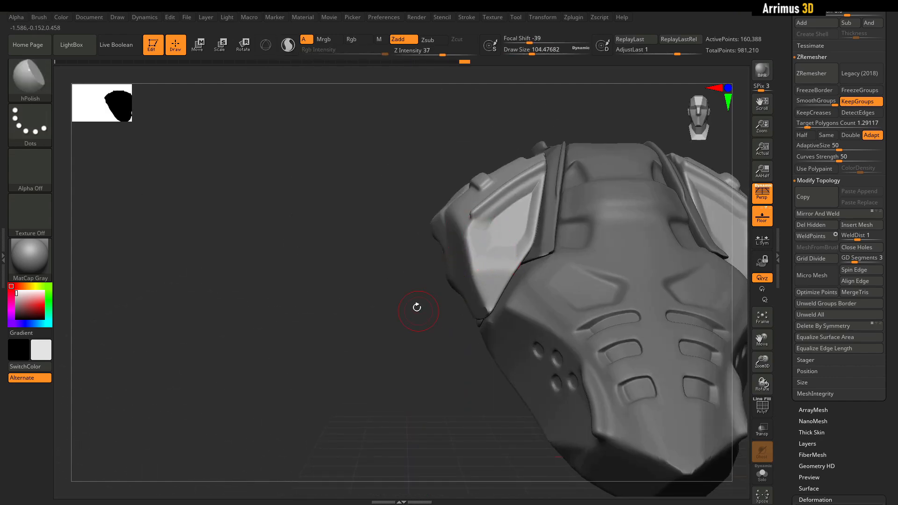
pyautogui.keyDown('alt'); pyautogui.moveTo(428, 304); pyautogui.dragTo(424, 355); pyautogui.keyUp('alt')
pyautogui.moveTo(459, 271); pyautogui.dragTo(473, 302)
pyautogui.moveTo(347, 323); pyautogui.dragTo(399, 337)
# Bevel the side panel's long front edge with the TrimDynamic brush and refine the facet beside it.
pyautogui.press('b')
pyautogui.press('t')
pyautogui.press('d')
pyautogui.moveTo(440, 241); pyautogui.dragTo(517, 431)
pyautogui.moveTo(299, 356); pyautogui.dragTo(286, 342)
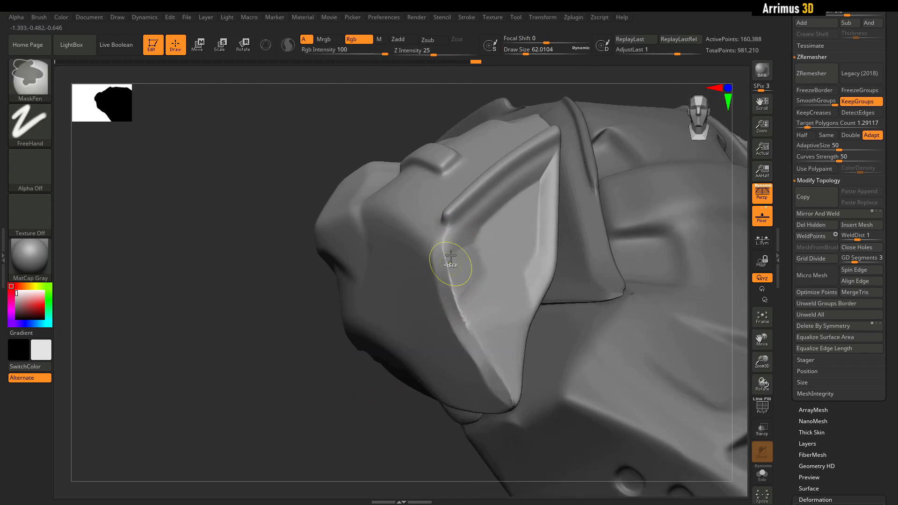
pyautogui.moveTo(461, 259); pyautogui.dragTo(468, 285)
# Reduce the Draw Size to 25.05439 and smooth the rim along the side panel's front facet.
pyautogui.moveTo(356, 365)
pyautogui.keyDown('alt'); pyautogui.mouseDown()
pyautogui.moveTo(371, 297)
pyautogui.moveTo(367, 360)
pyautogui.mouseUp(); pyautogui.keyUp('alt')
pyautogui.press('s')
pyautogui.moveTo(434, 243); pyautogui.dragTo(425, 243)
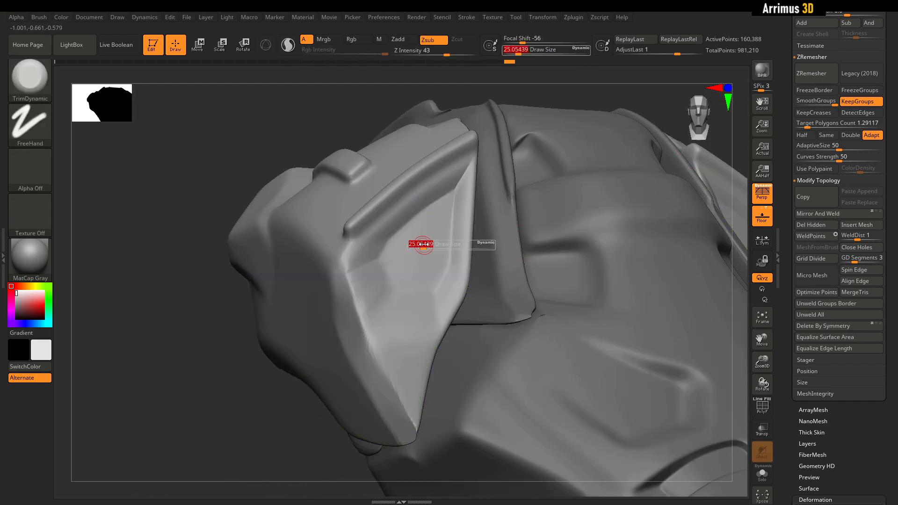
pyautogui.press('shift')
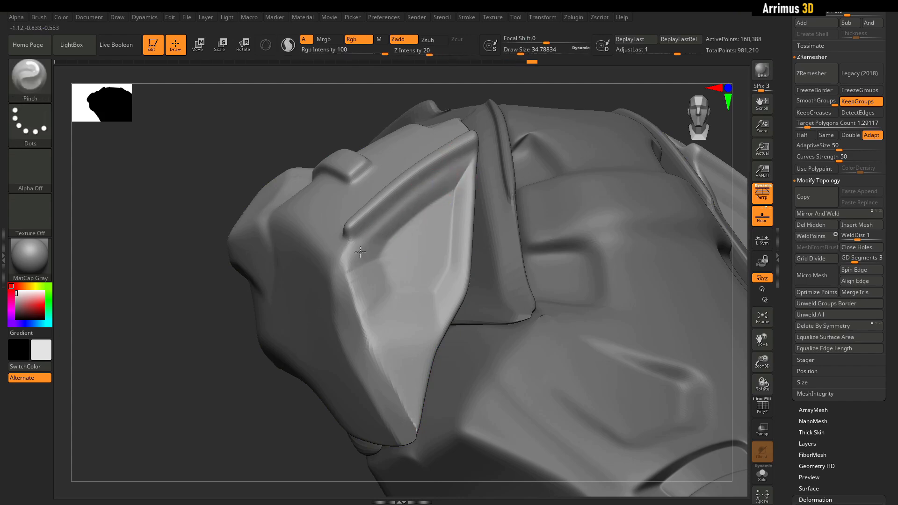
pyautogui.keyDown('alt'); pyautogui.moveTo(405, 340); pyautogui.dragTo(633, 240); pyautogui.keyUp('alt')
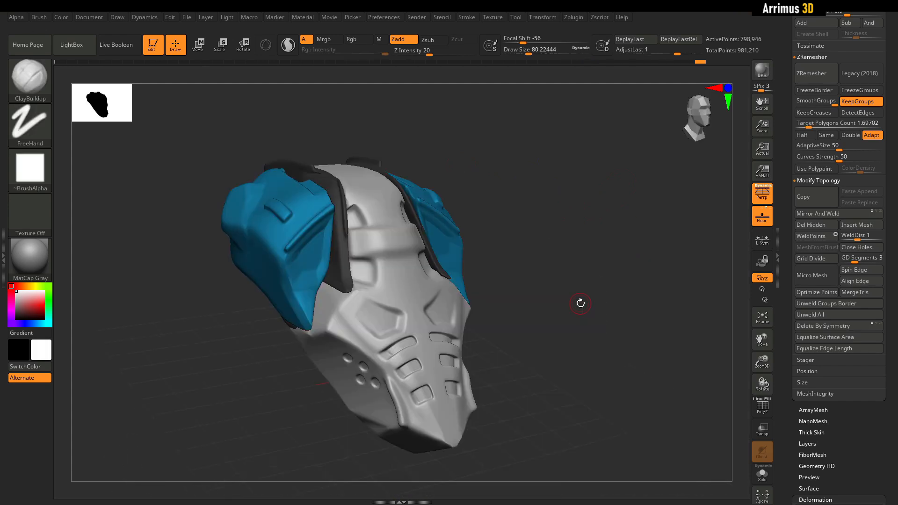
pyautogui.moveTo(580, 303)
pyautogui.mouseDown()
pyautogui.moveTo(568, 273)
pyautogui.moveTo(561, 321)
pyautogui.moveTo(548, 289)
pyautogui.moveTo(571, 321)
pyautogui.moveTo(561, 295)
pyautogui.moveTo(544, 291)
pyautogui.mouseUp()
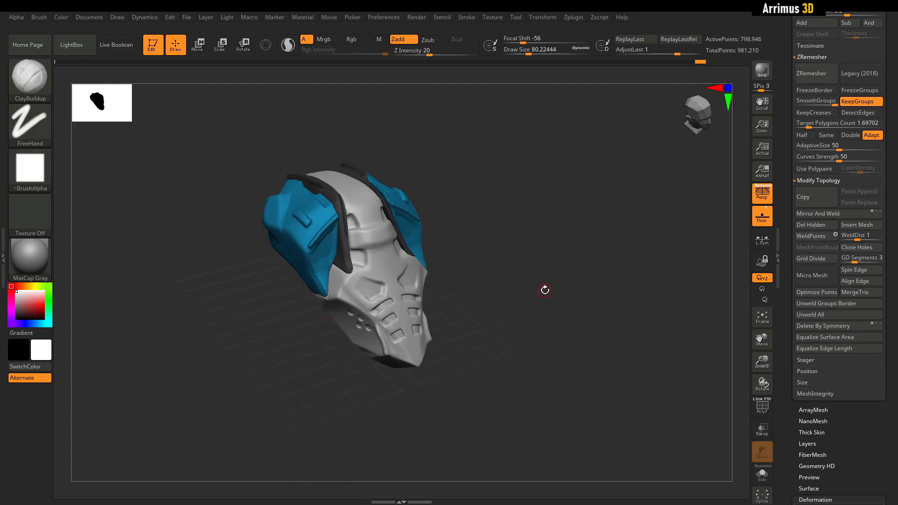